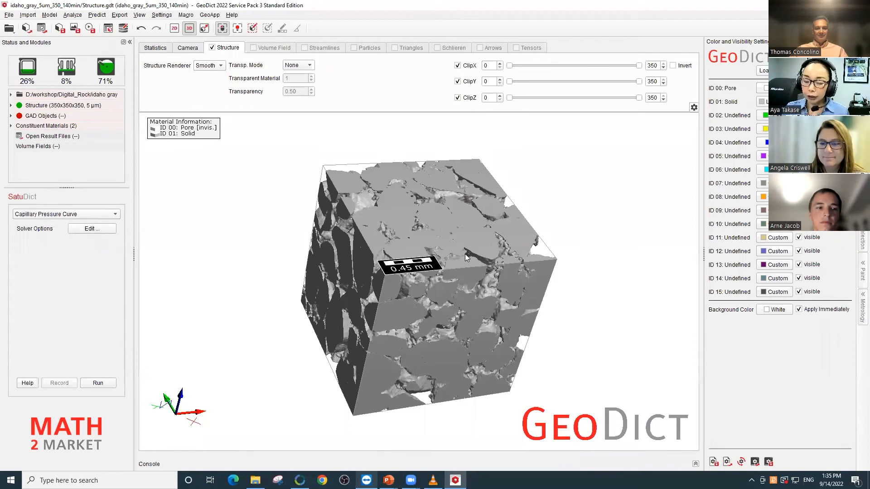
- Set SatuDict to the predefined Mercury Intrusion Capillary Pressure simulation
{"action": "mouse_move", "coordinate": [465, 254]}
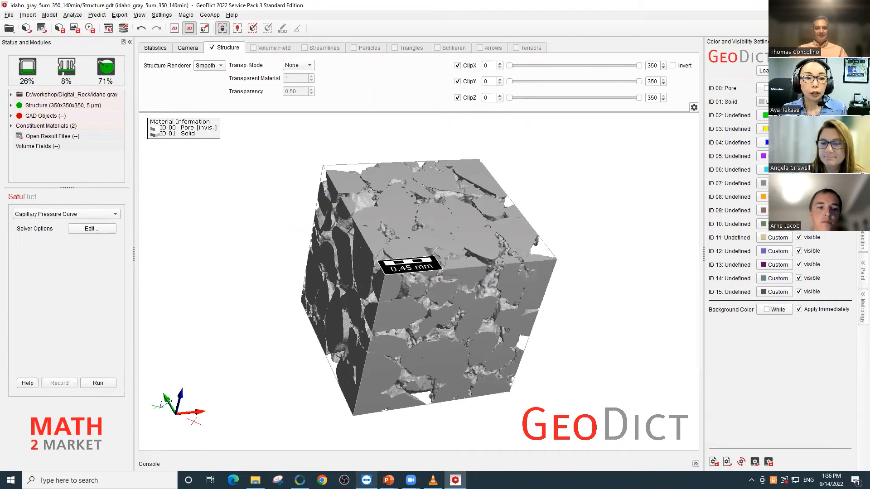
{"action": "left_click", "coordinate": [97, 15]}
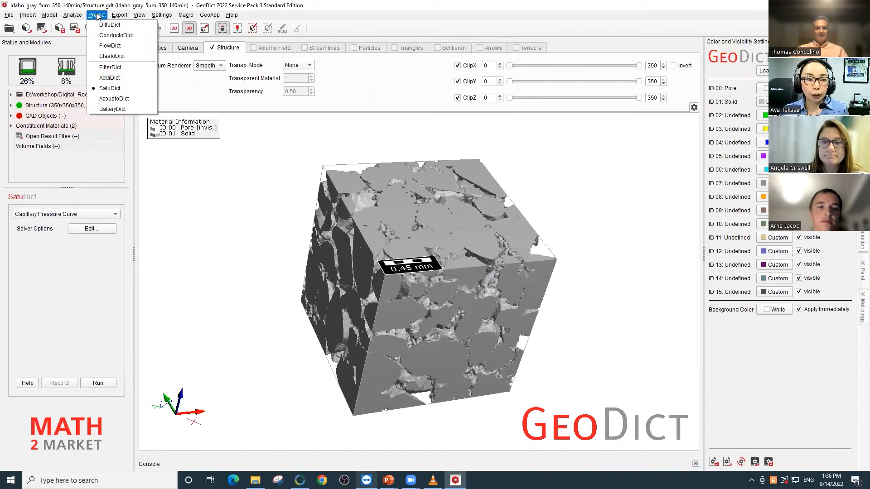
{"action": "left_click", "coordinate": [112, 88]}
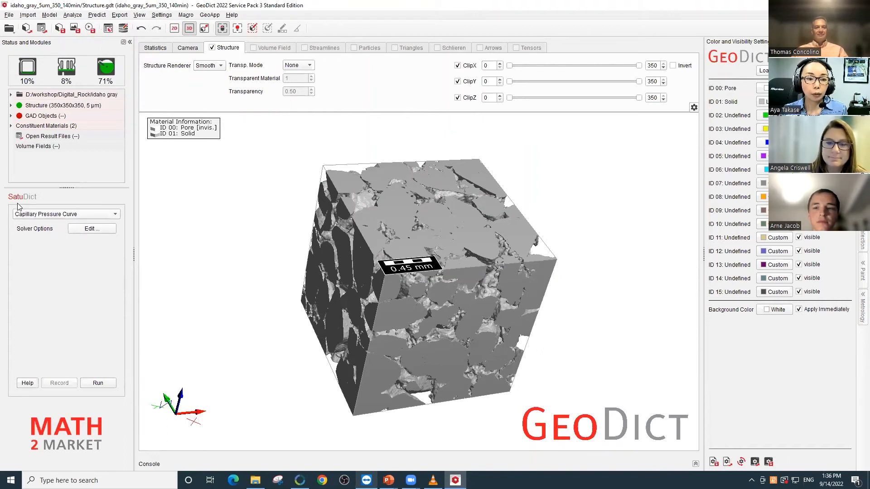
{"action": "left_click", "coordinate": [87, 216]}
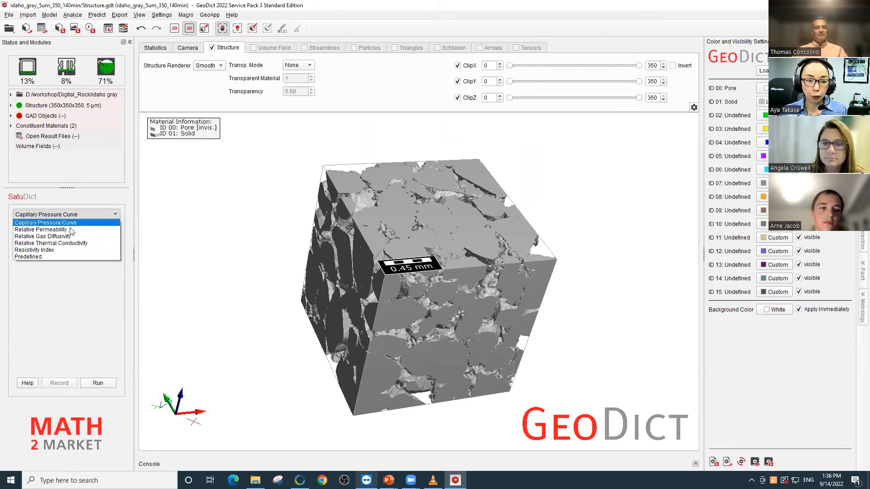
{"action": "left_click", "coordinate": [65, 257]}
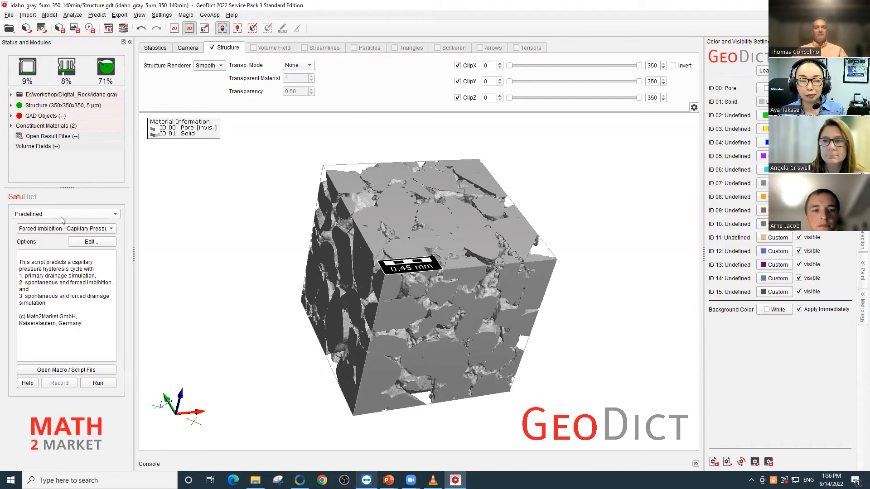
{"action": "left_click", "coordinate": [53, 230]}
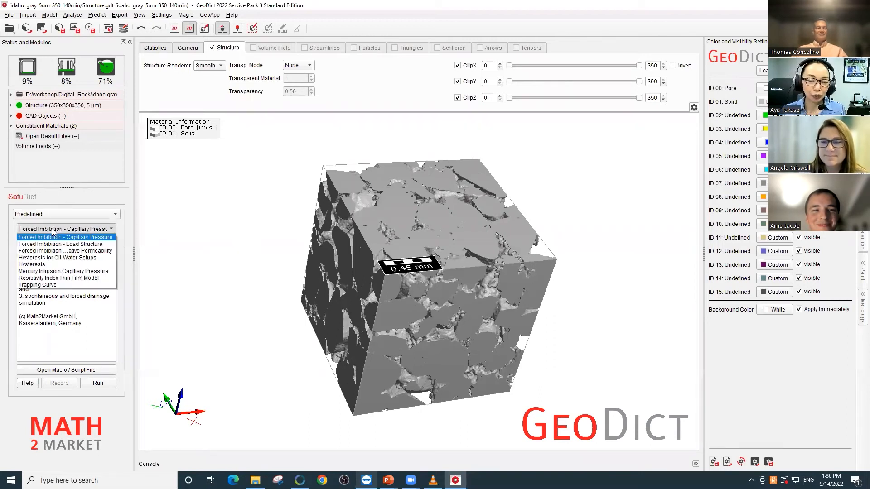
{"action": "left_click", "coordinate": [58, 271]}
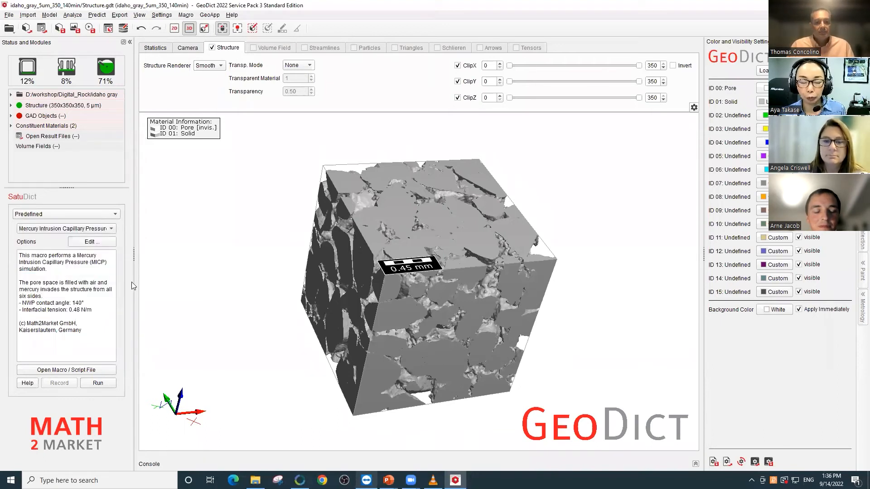
- Accept the mercury intrusion parameters with result file MICP_Result.gdr and Use Dynamic Pore Morphology off, and run the simulation
{"action": "left_click", "coordinate": [82, 244]}
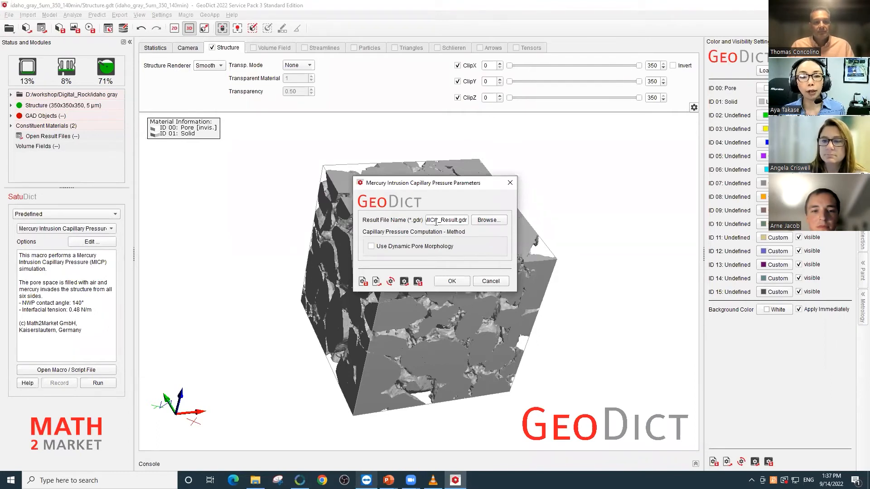
{"action": "mouse_move", "coordinate": [452, 221]}
{"action": "left_mouse_down"}
{"action": "mouse_move", "coordinate": [401, 219]}
{"action": "mouse_move", "coordinate": [458, 219]}
{"action": "left_mouse_up"}
{"action": "left_click", "coordinate": [460, 220]}
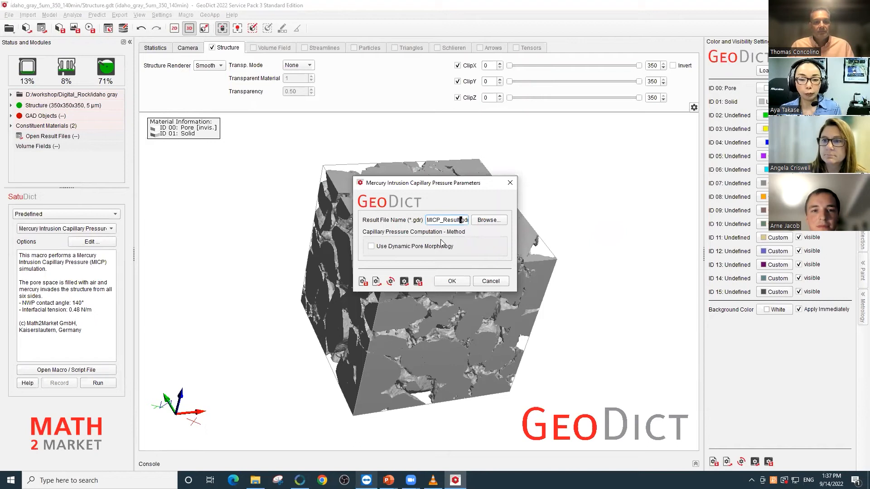
{"action": "left_click", "coordinate": [450, 281]}
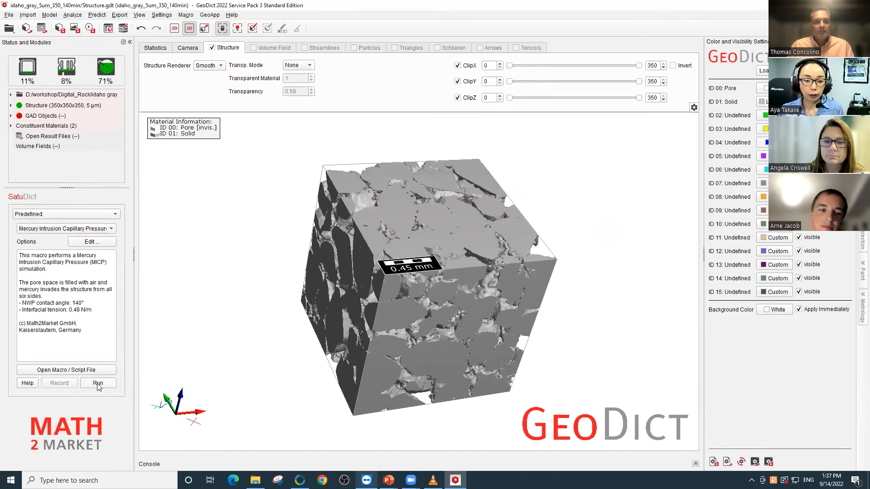
{"action": "left_click", "coordinate": [112, 383]}
- Review the saturation, mean curvature and capillary pressure table in the simulation report, selecting all of its rows
{"action": "left_click", "coordinate": [435, 145]}
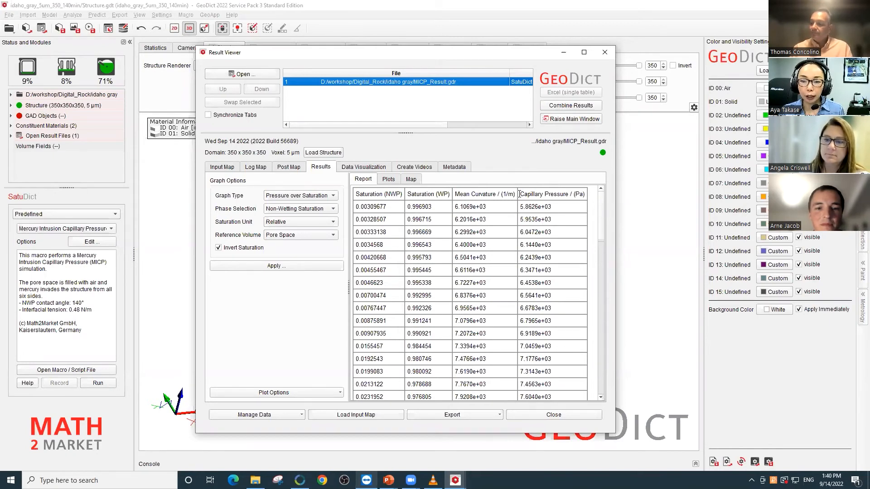
{"action": "left_click_drag", "start_coordinate": [519, 195], "coordinate": [585, 196]}
{"action": "key", "text": "ctrl+a"}
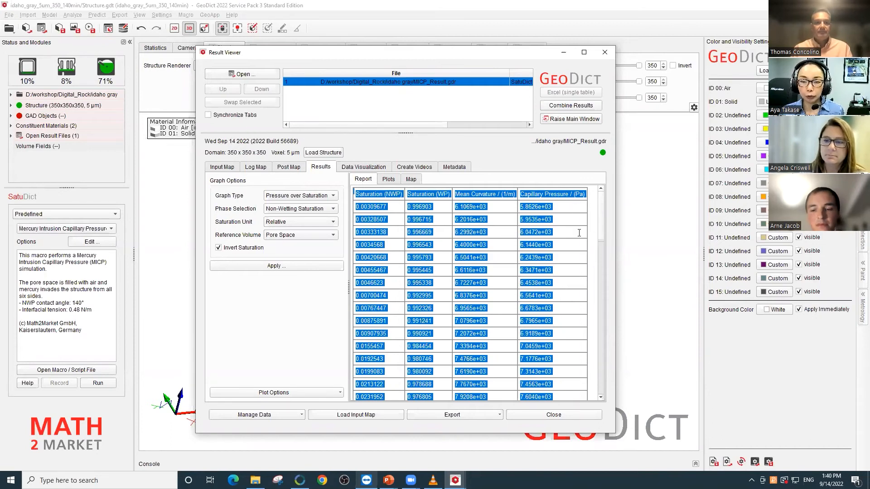
- Plot pressure over wetting saturation with saturation inversion turned off
{"action": "left_click", "coordinate": [390, 180]}
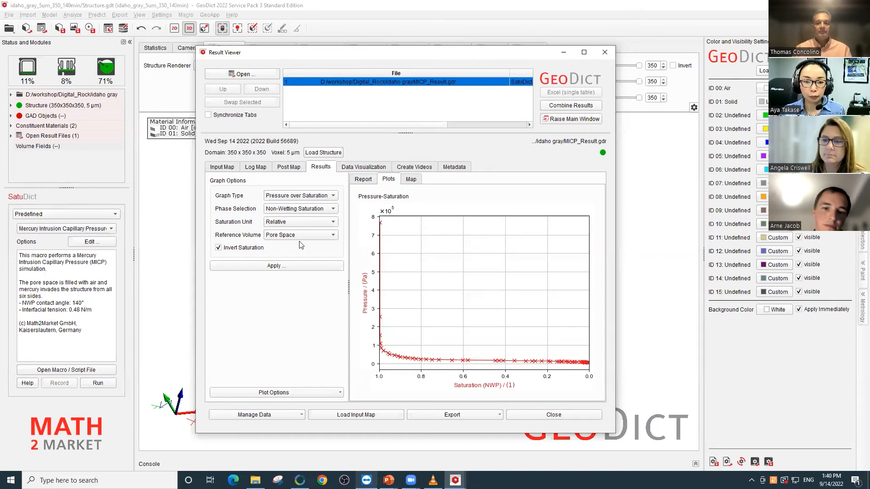
{"action": "left_click", "coordinate": [306, 209]}
{"action": "left_click", "coordinate": [295, 224]}
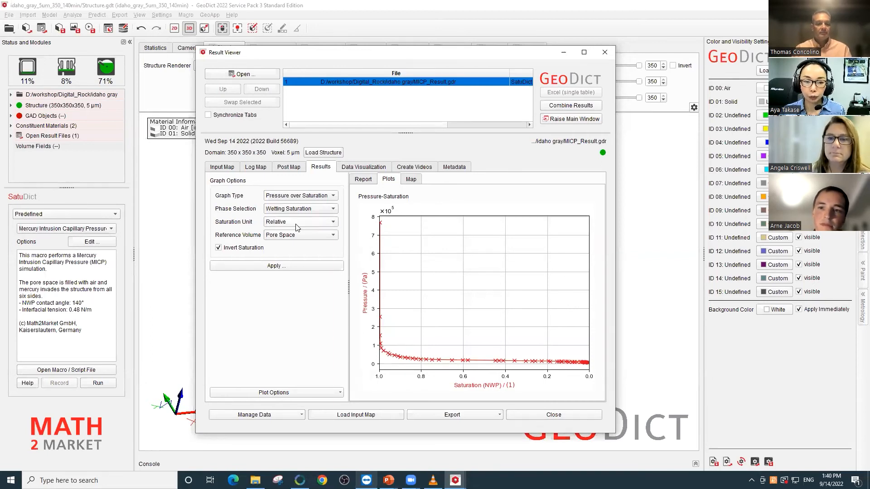
{"action": "left_click", "coordinate": [322, 268]}
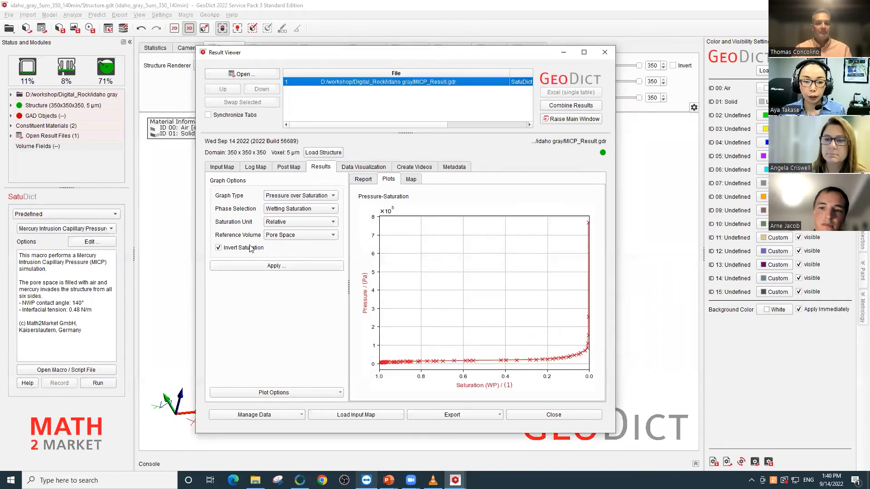
{"action": "left_click", "coordinate": [235, 249]}
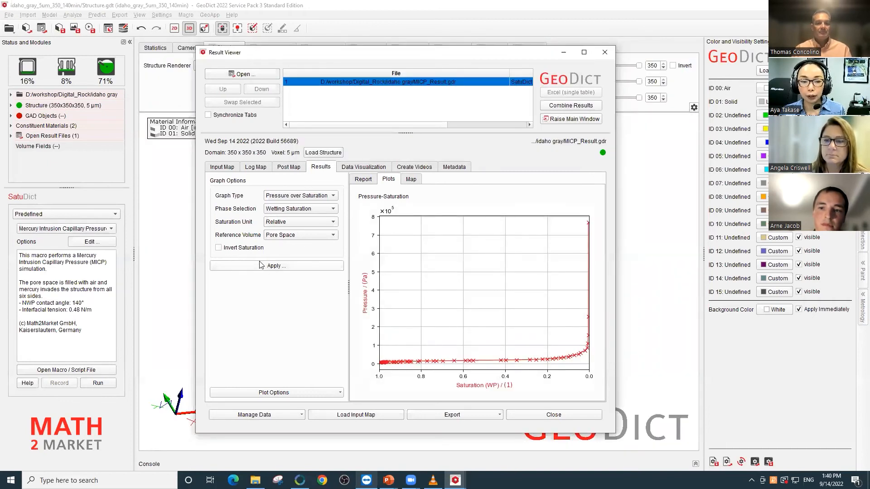
{"action": "left_click", "coordinate": [273, 269]}
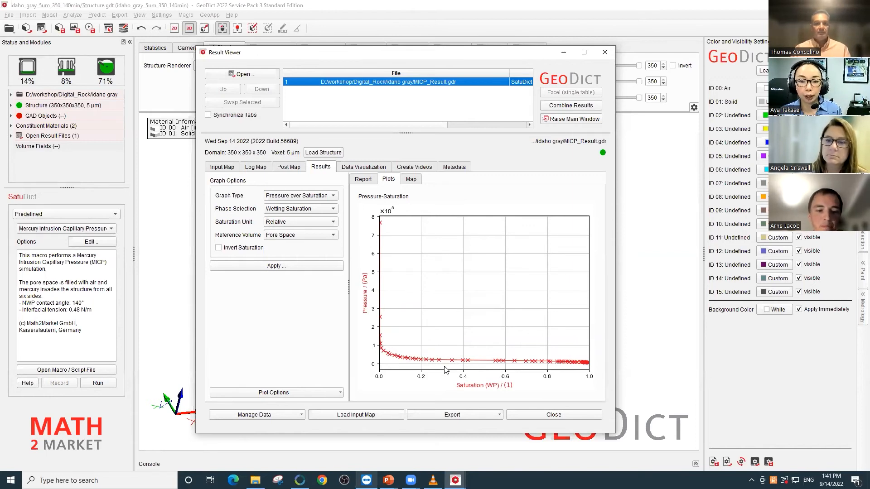
- Load the drainage structure Drainage_000016_d00049.50.gdt at 7757.575758 Pa from the result's visualization data
{"action": "left_click", "coordinate": [362, 169]}
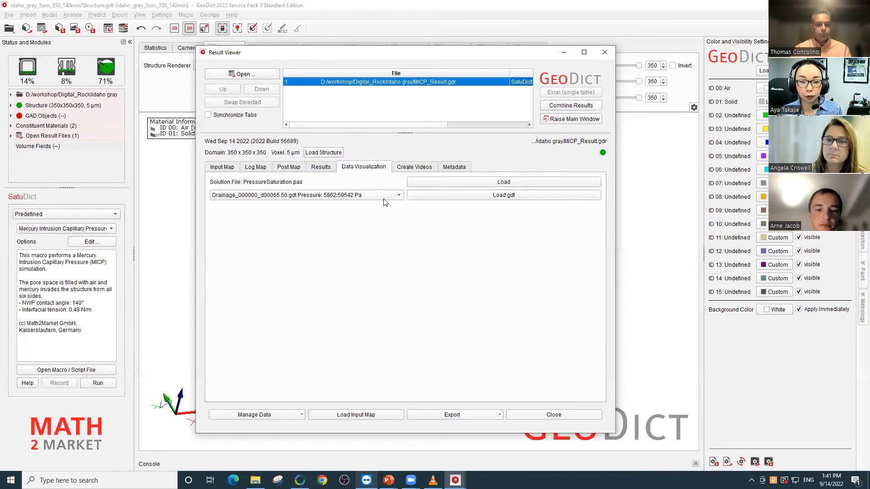
{"action": "left_click", "coordinate": [398, 195]}
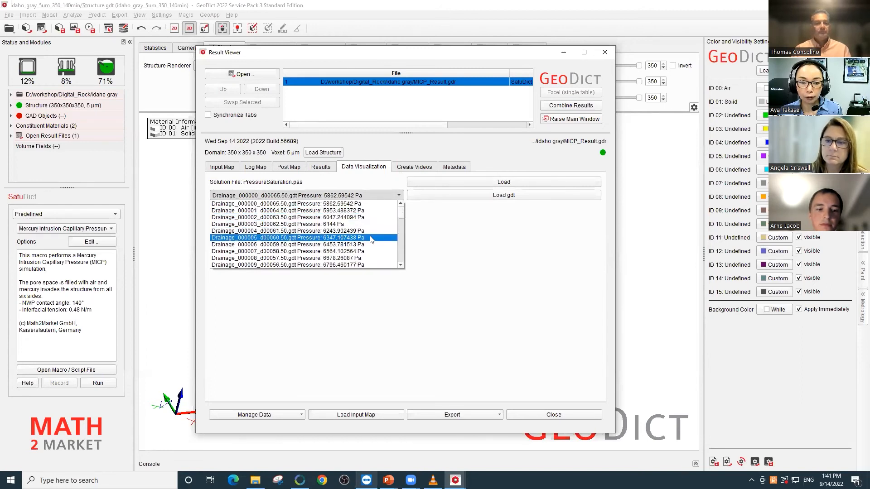
{"action": "scroll", "coordinate": [386, 230], "scroll_direction": "down", "scroll_amount": 4}
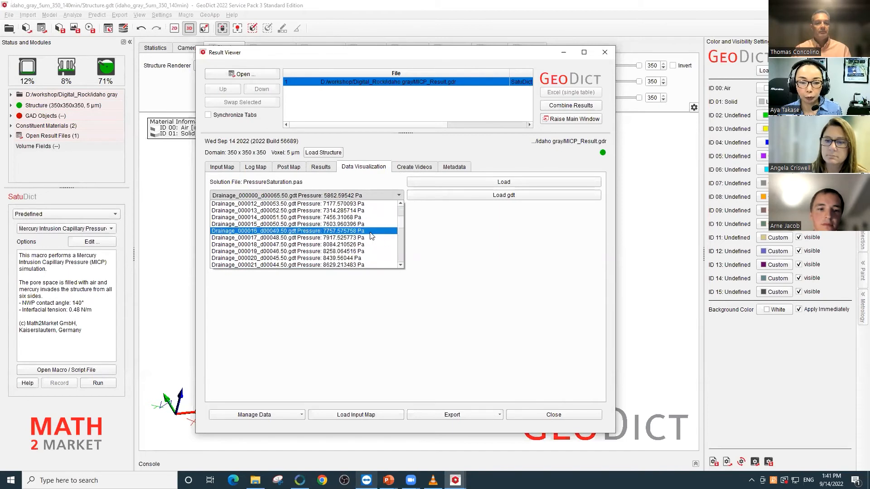
{"action": "left_click", "coordinate": [370, 231]}
{"action": "left_click", "coordinate": [517, 195]}
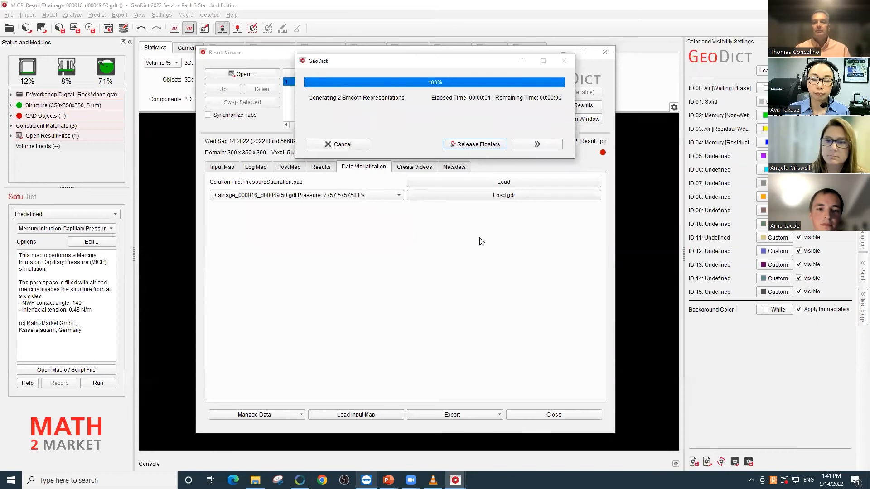
- Hide the solid material (ID 01) in the 3D view so only the intruded mercury is displayed
{"action": "left_click", "coordinate": [531, 41]}
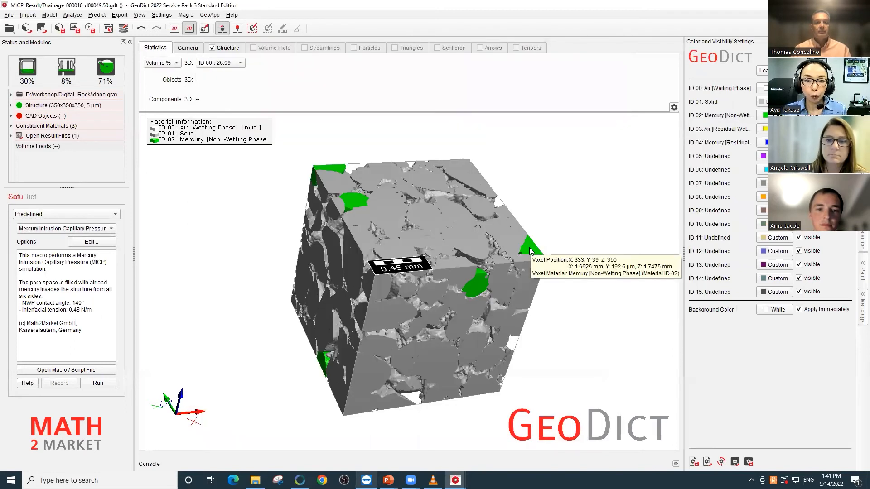
{"action": "left_click_drag", "start_coordinate": [525, 253], "coordinate": [520, 258]}
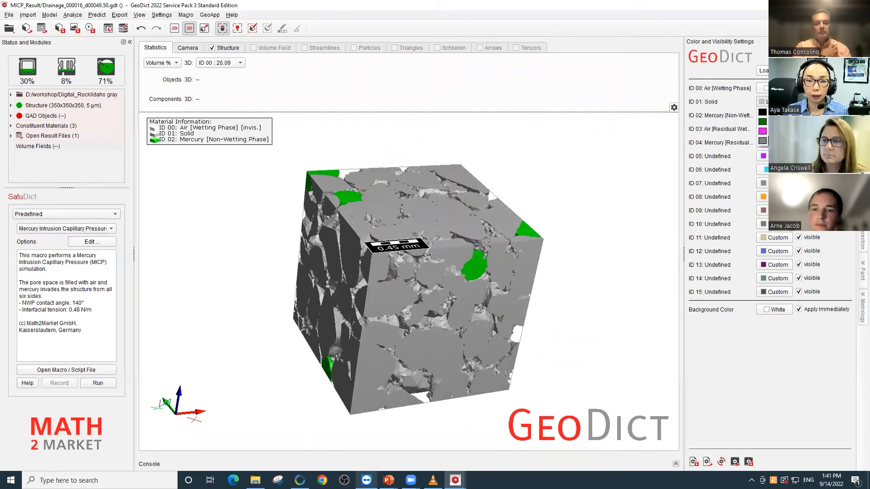
{"action": "left_click", "coordinate": [799, 102]}
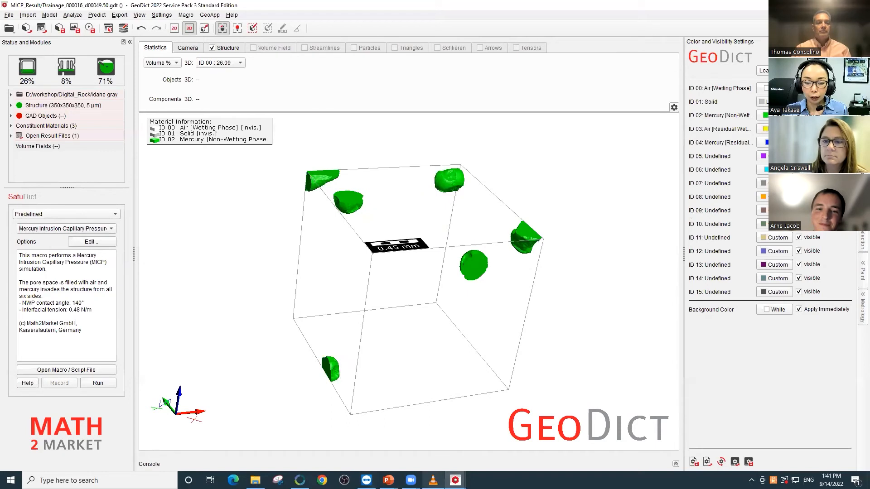
- Load the drainage structure Drainage_000051_d00014.50.gdt at 26482.75862 Pa, keeping the solid material hidden
{"action": "mouse_move", "coordinate": [456, 481]}
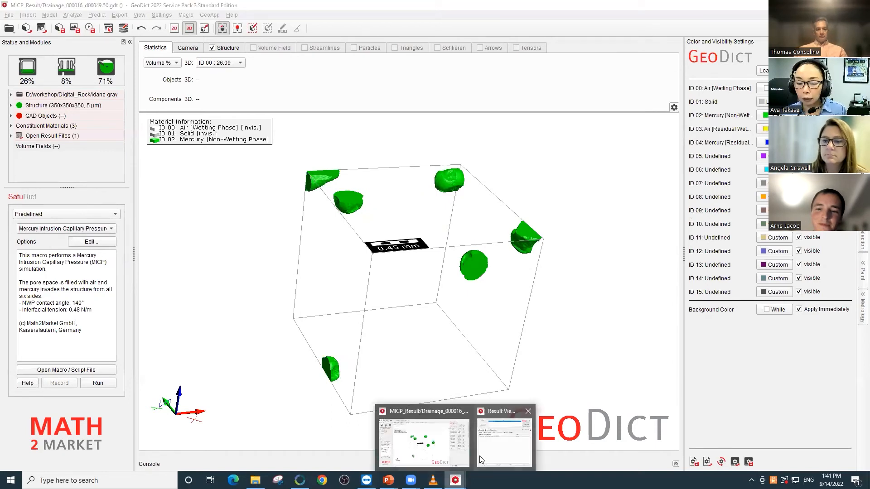
{"action": "left_click", "coordinate": [481, 460]}
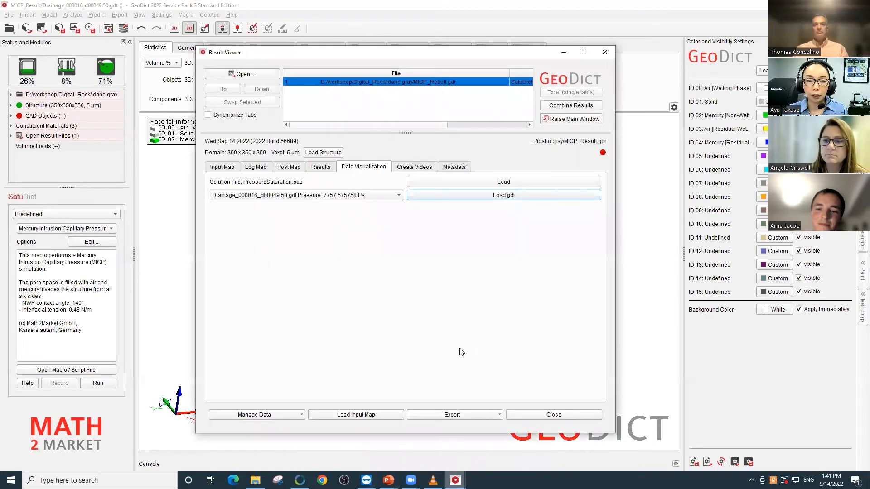
{"action": "left_click", "coordinate": [391, 194]}
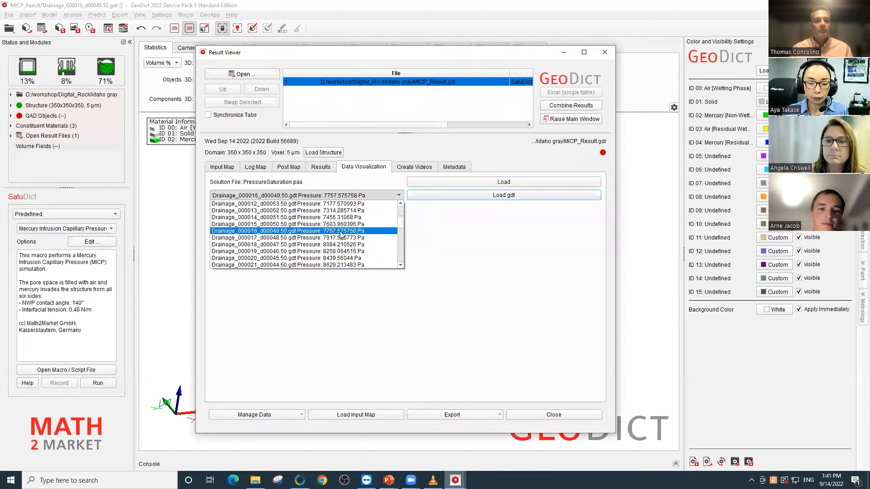
{"action": "left_click_drag", "start_coordinate": [398, 223], "coordinate": [399, 247]}
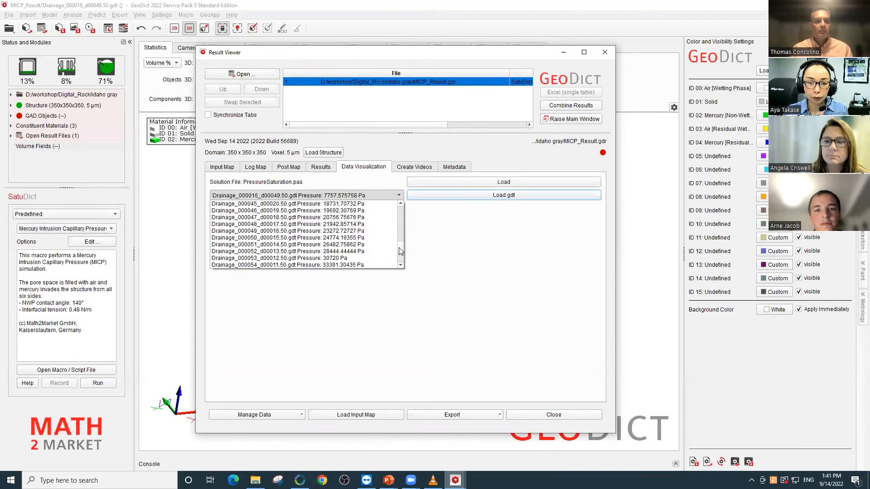
{"action": "left_click", "coordinate": [364, 247]}
{"action": "left_click", "coordinate": [444, 198]}
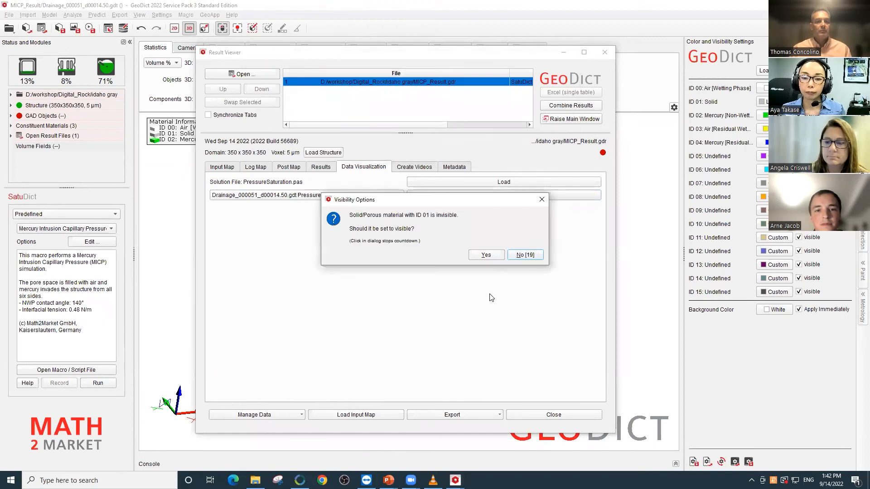
{"action": "left_click", "coordinate": [487, 256]}
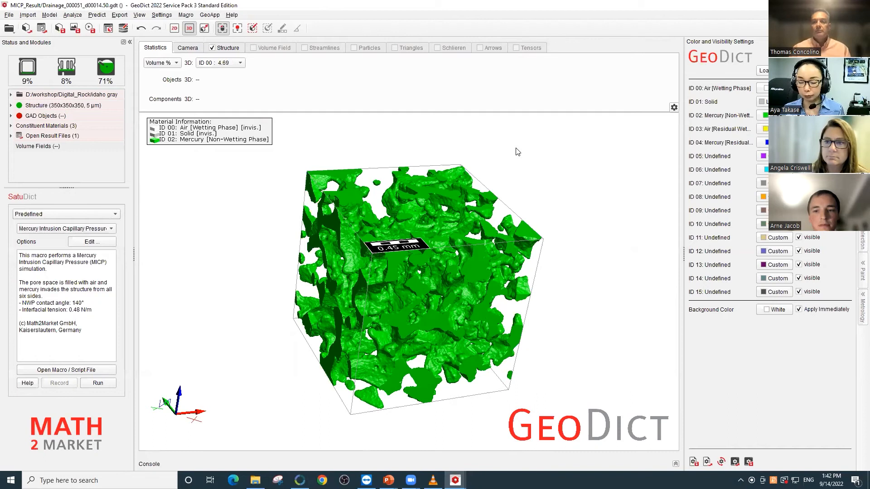
- Reload the original rock structure from the MICP result and make its solid material visible
{"action": "mouse_move", "coordinate": [456, 480]}
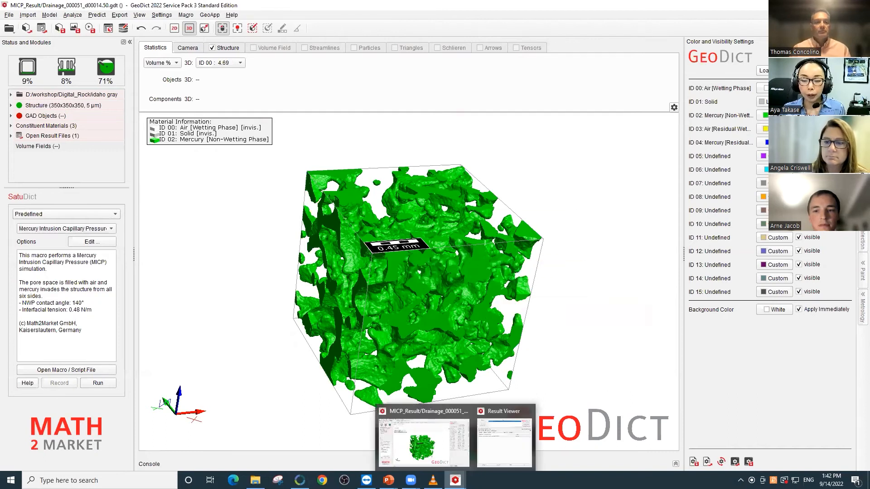
{"action": "left_click", "coordinate": [503, 442]}
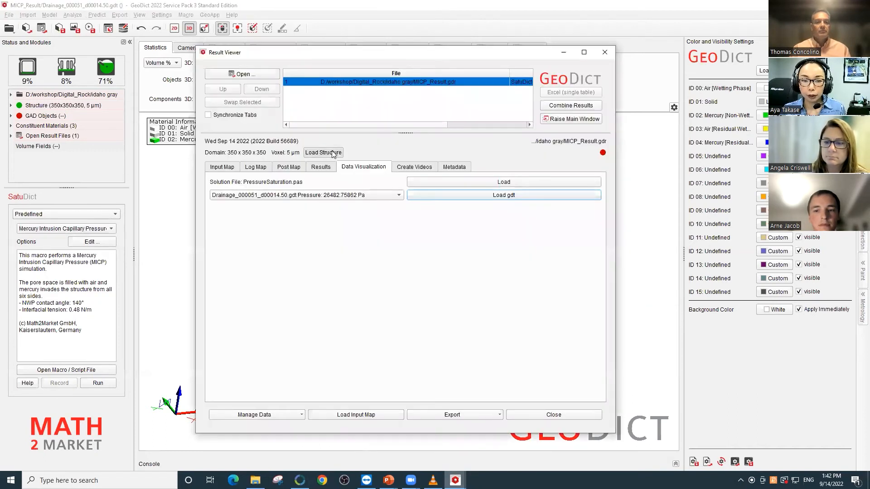
{"action": "left_click", "coordinate": [333, 153]}
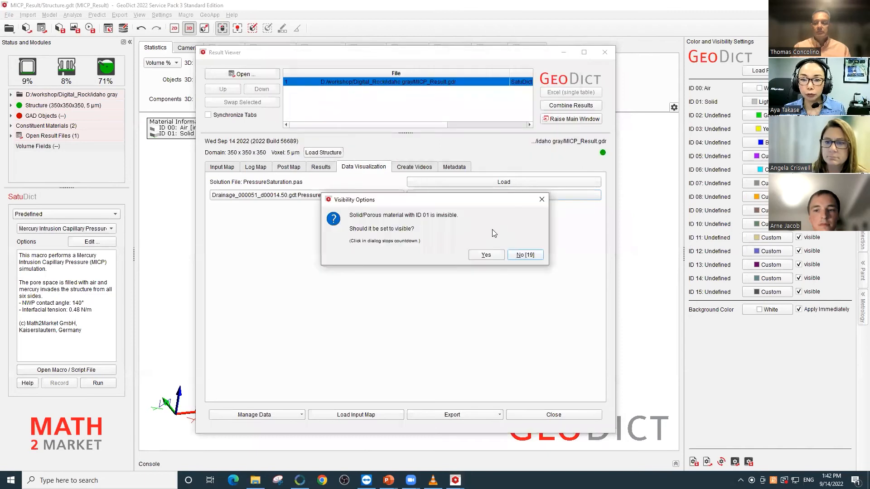
{"action": "key", "text": "Return"}
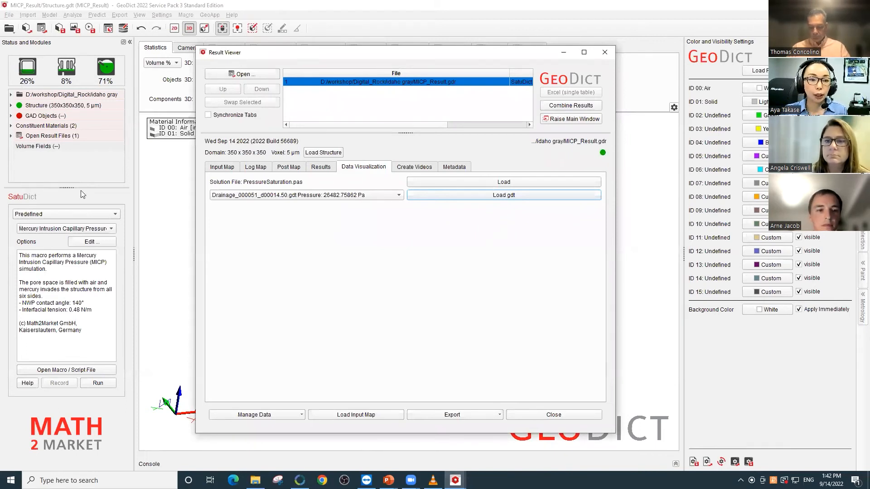
- Choose the SatuDict Capillary Pressure Curve computation and allow the replaced fluid to leave a residual in its drainage options
{"action": "left_click", "coordinate": [68, 213]}
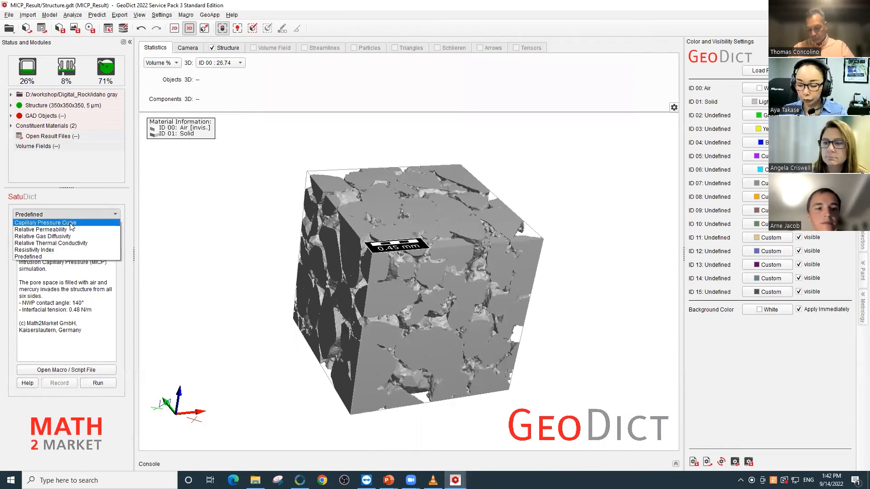
{"action": "left_click", "coordinate": [71, 223]}
{"action": "left_click", "coordinate": [96, 231]}
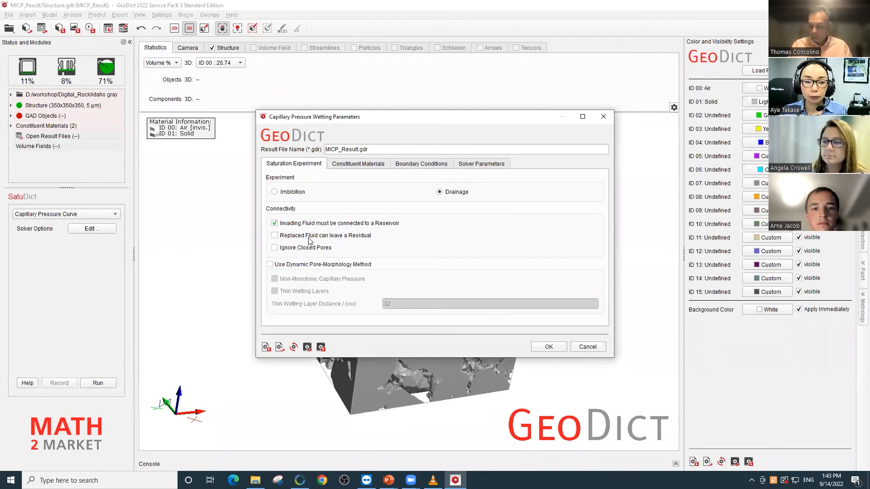
{"action": "left_click", "coordinate": [274, 236]}
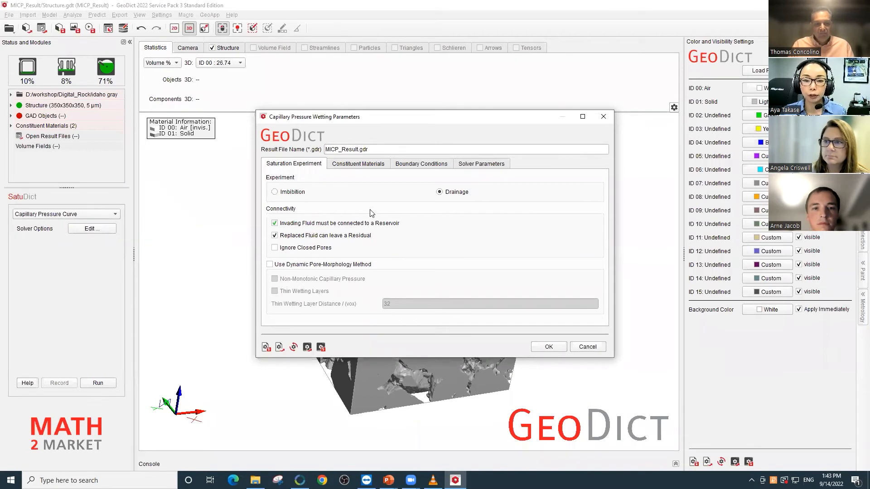
- Set the invading fluid of the constituent materials to Oil
{"action": "left_click", "coordinate": [365, 167]}
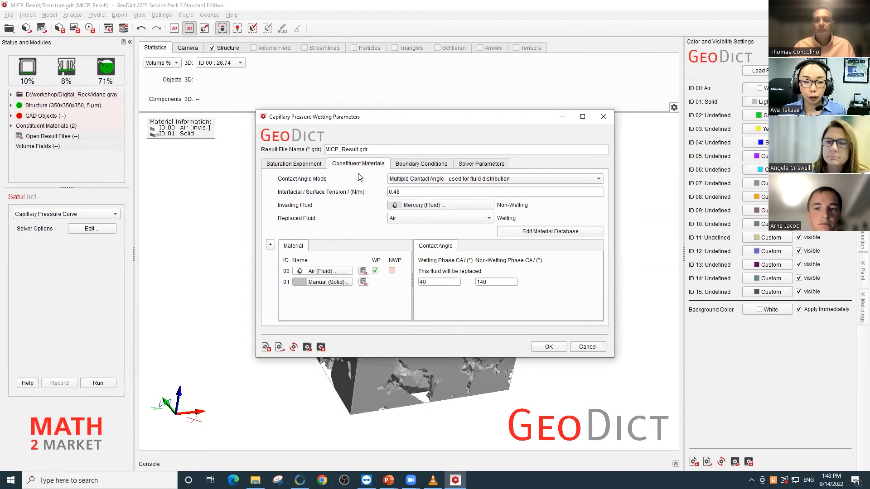
{"action": "left_click", "coordinate": [454, 207]}
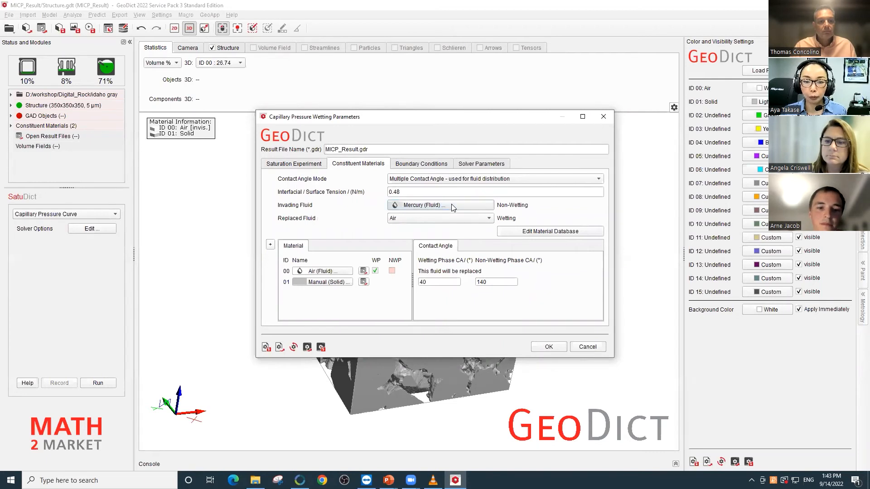
{"action": "left_click", "coordinate": [433, 195]}
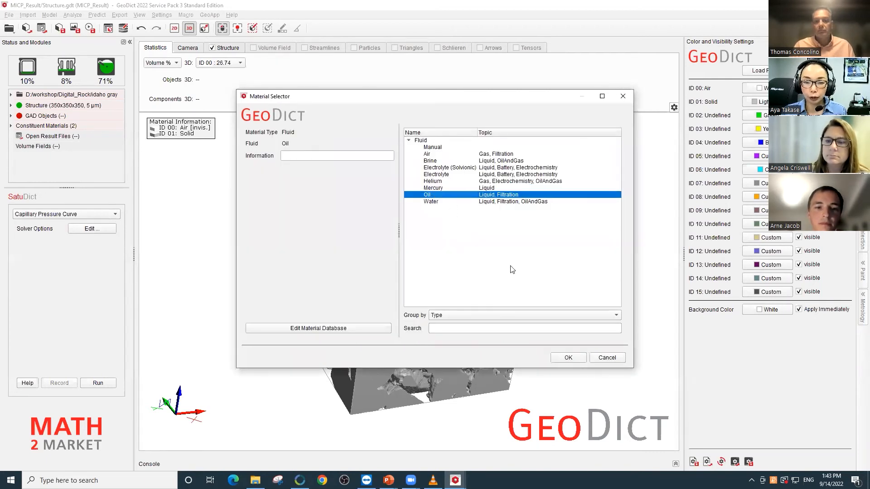
{"action": "left_click", "coordinate": [570, 357]}
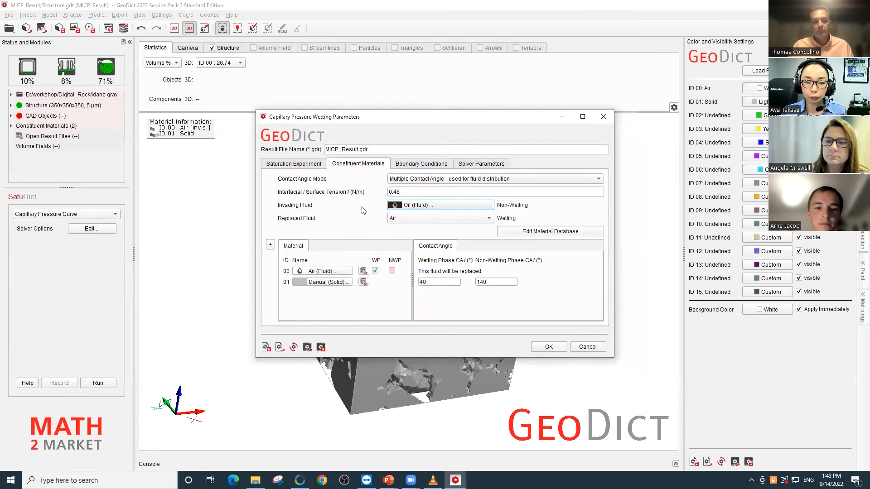
- Assign Water as the fluid of material ID 00 so it becomes the replaced fluid
{"action": "left_click", "coordinate": [452, 220]}
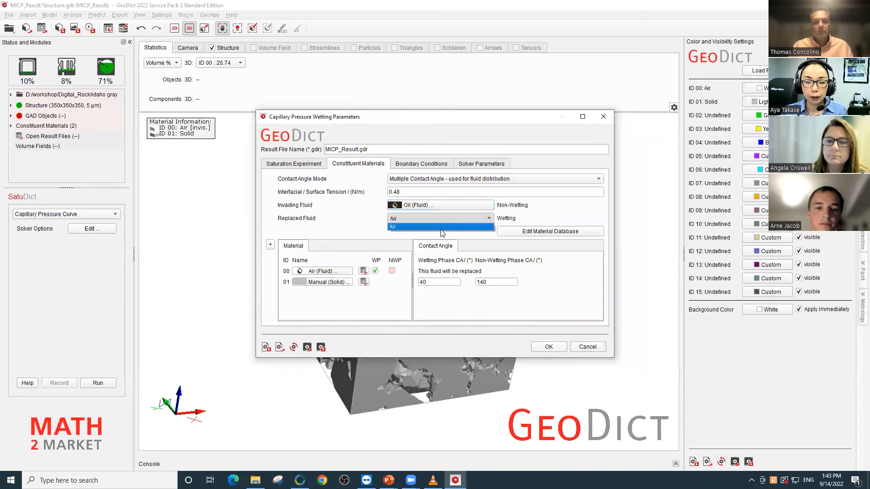
{"action": "left_click", "coordinate": [444, 230]}
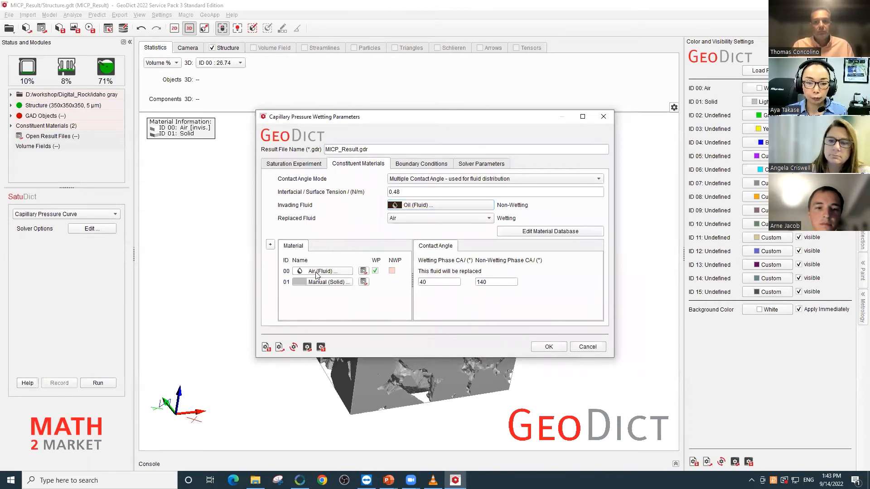
{"action": "left_click", "coordinate": [331, 272]}
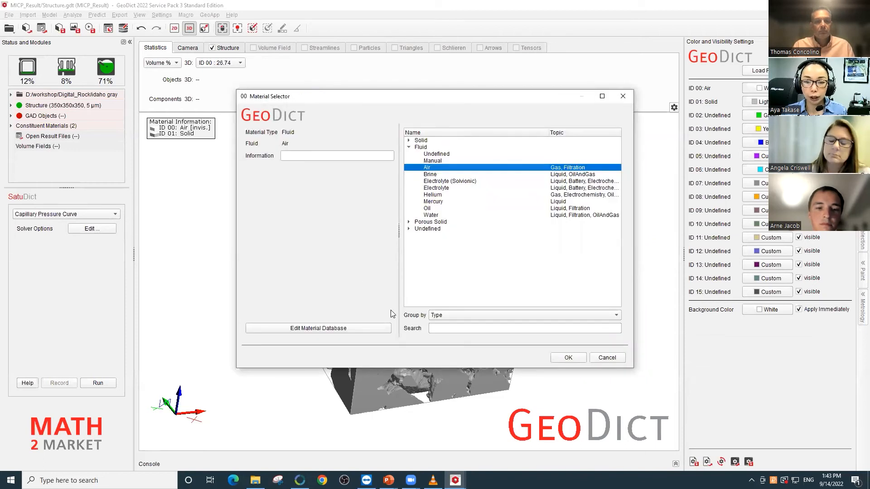
{"action": "left_click", "coordinate": [442, 215]}
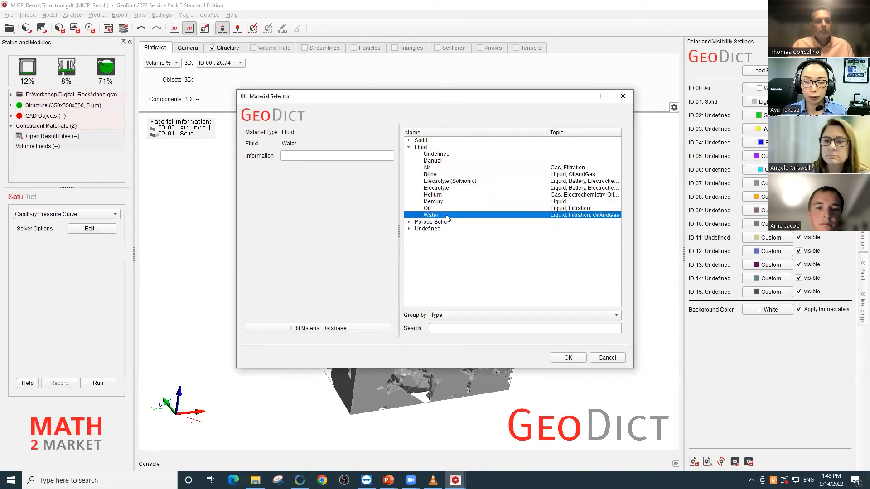
{"action": "left_click", "coordinate": [569, 359]}
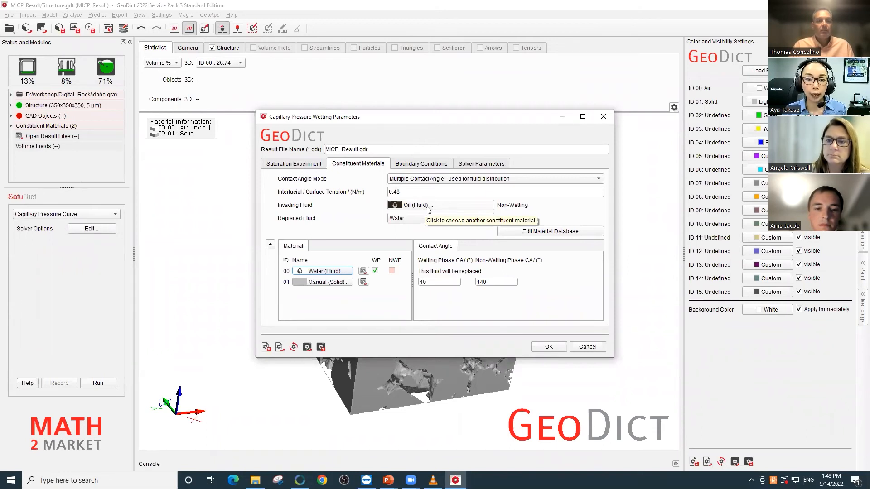
{"action": "left_click", "coordinate": [433, 282]}
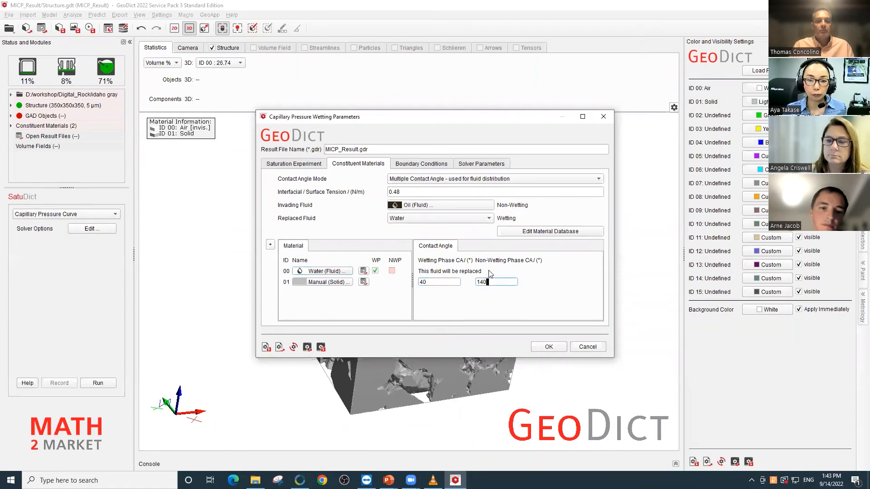
- Make X-, X+, Y-, Y+ and Z- wetting phase reservoirs, check the solver parameters and accept the options
{"action": "left_click", "coordinate": [425, 169]}
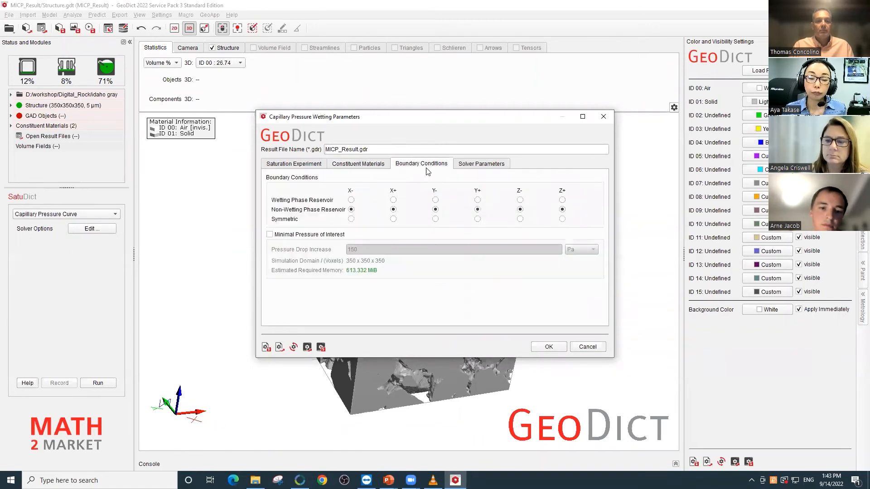
{"action": "left_click", "coordinate": [352, 201]}
{"action": "left_click", "coordinate": [393, 201]}
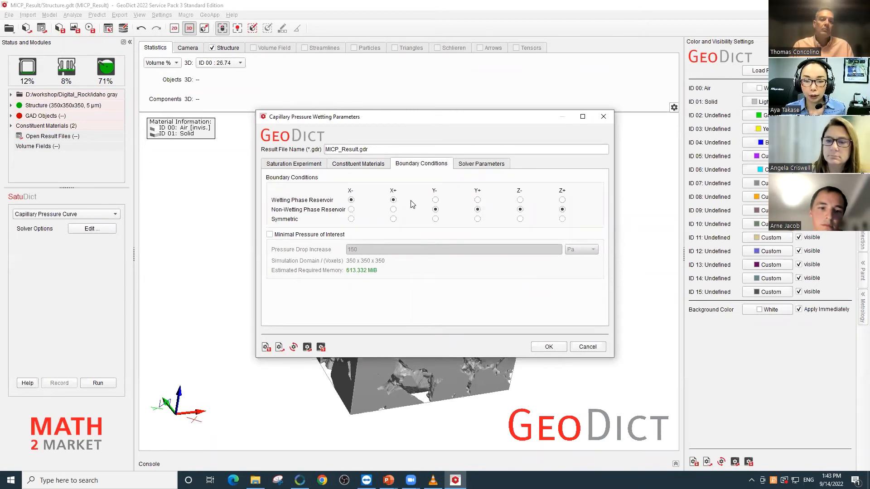
{"action": "left_click", "coordinate": [436, 201]}
{"action": "left_click", "coordinate": [477, 201]}
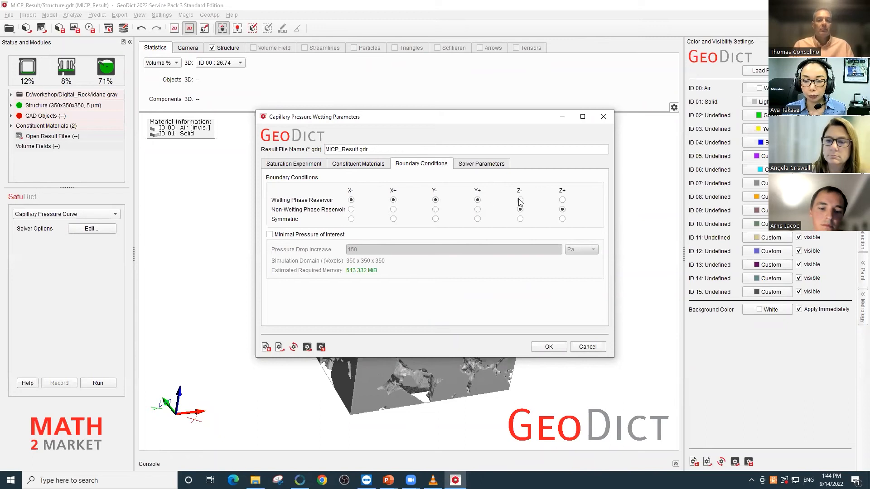
{"action": "left_click", "coordinate": [521, 200]}
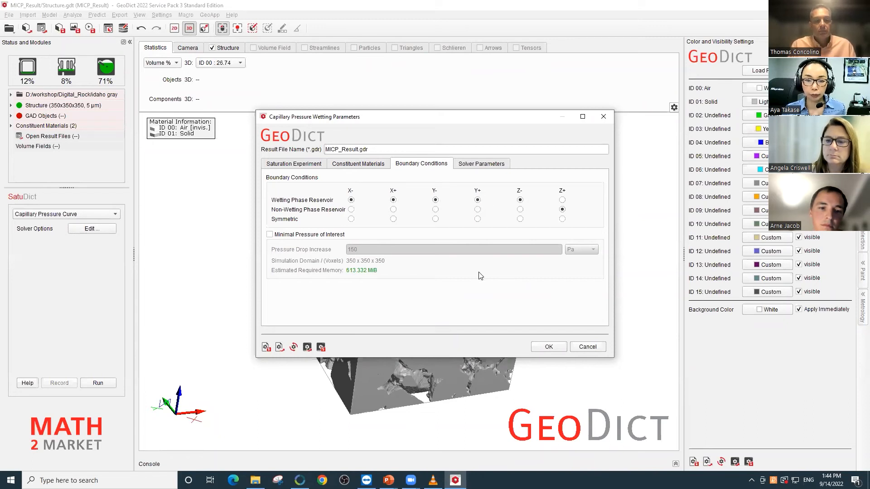
{"action": "left_click", "coordinate": [477, 168]}
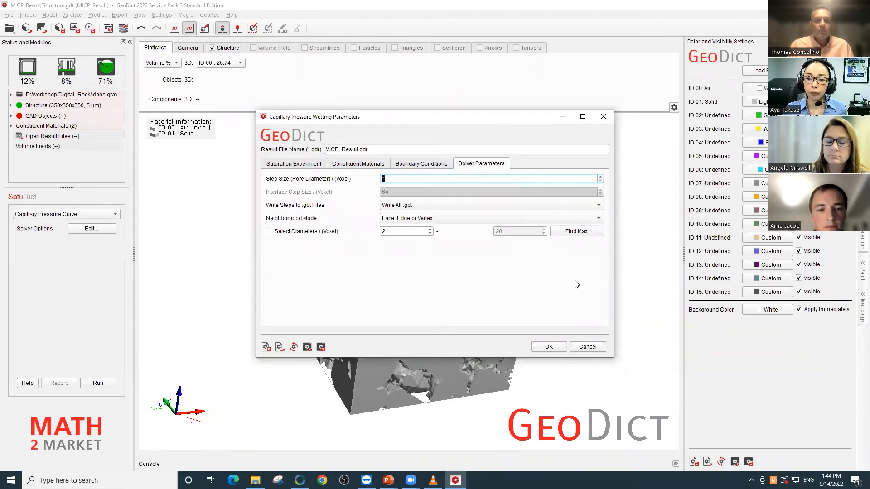
{"action": "left_click", "coordinate": [558, 349]}
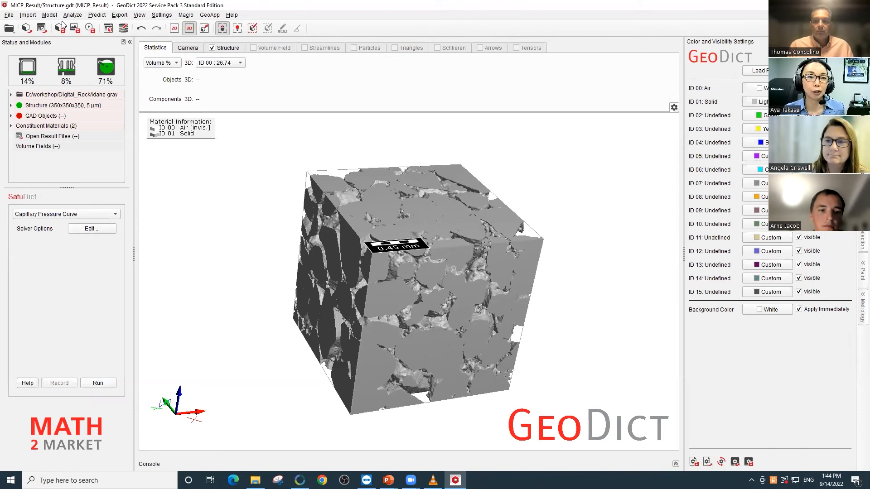
- Open the result file Drainage_Result.gdr and display its pressure-saturation plot
{"action": "left_click", "coordinate": [42, 28]}
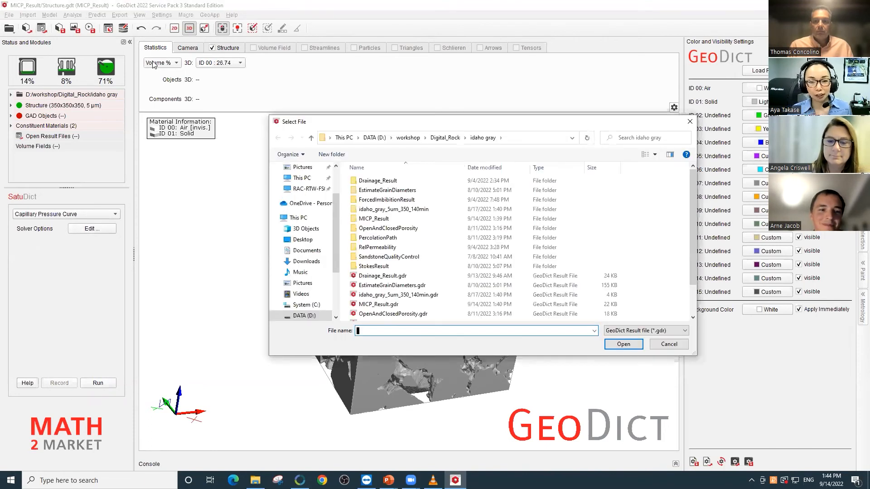
{"action": "scroll", "coordinate": [426, 251], "scroll_direction": "down", "scroll_amount": 1}
{"action": "left_click", "coordinate": [390, 250]}
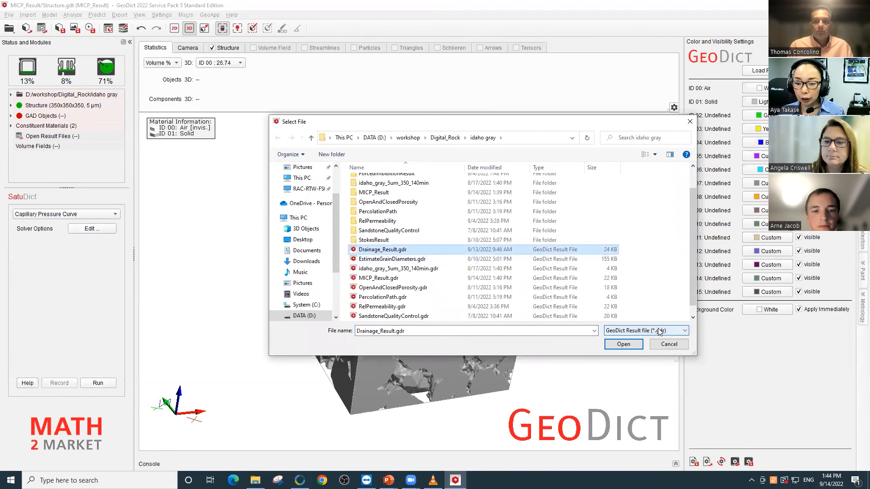
{"action": "left_click", "coordinate": [625, 345]}
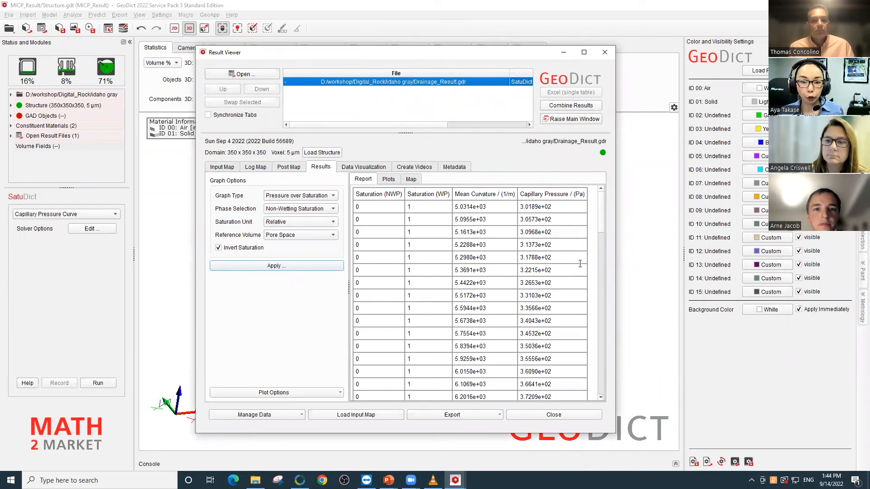
{"action": "left_click", "coordinate": [392, 183]}
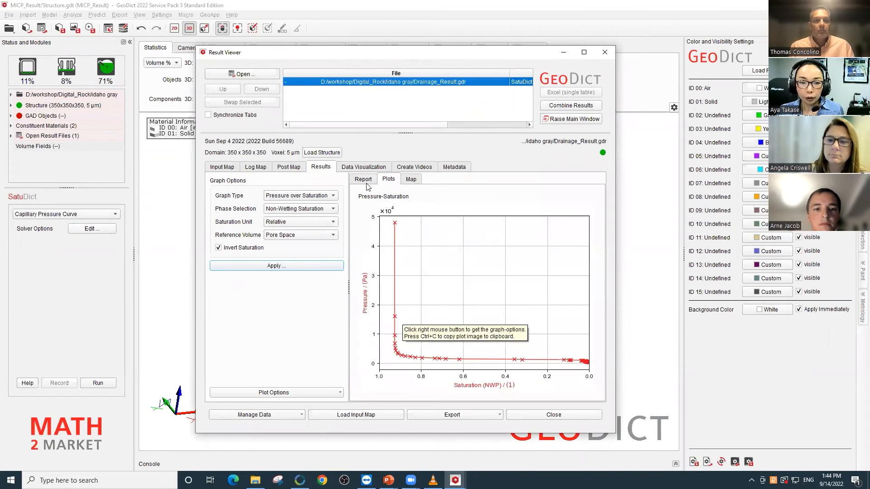
- Load the drainage structure Drainage_000035_d00044.50.gdt at 539.3258427 Pa from the result's visualization data
{"action": "left_click", "coordinate": [363, 168]}
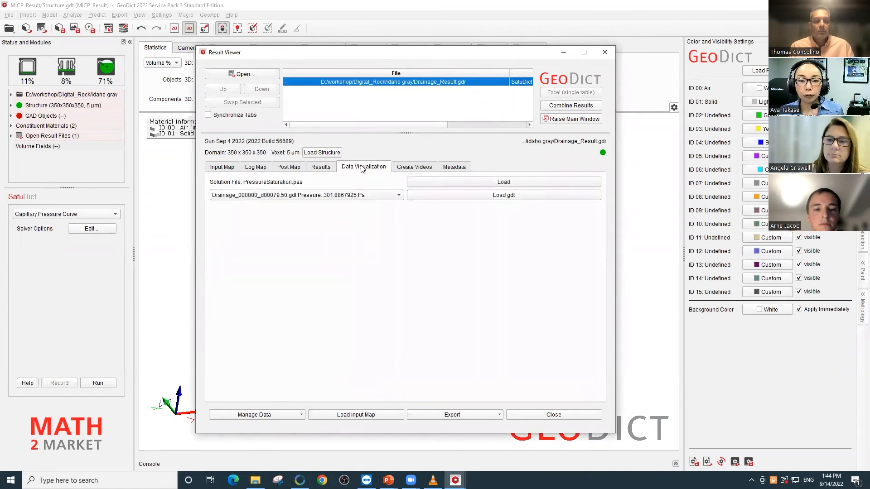
{"action": "left_click", "coordinate": [399, 195]}
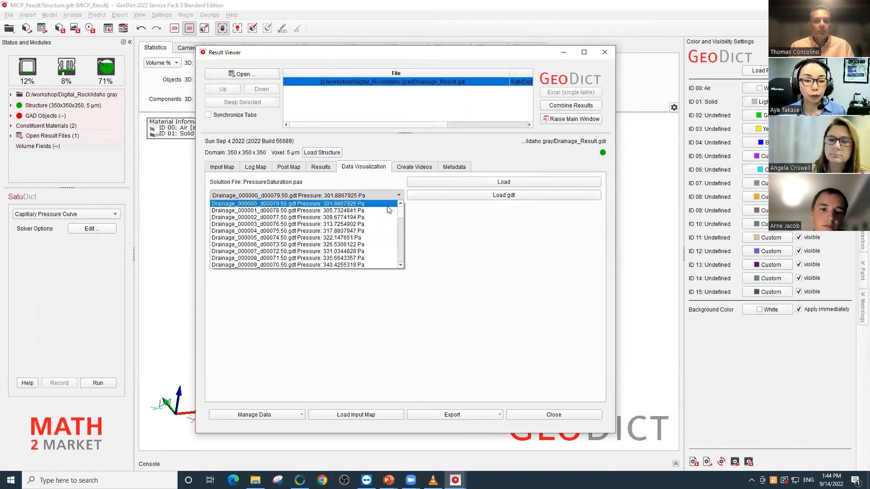
{"action": "left_click_drag", "start_coordinate": [400, 212], "coordinate": [395, 235]}
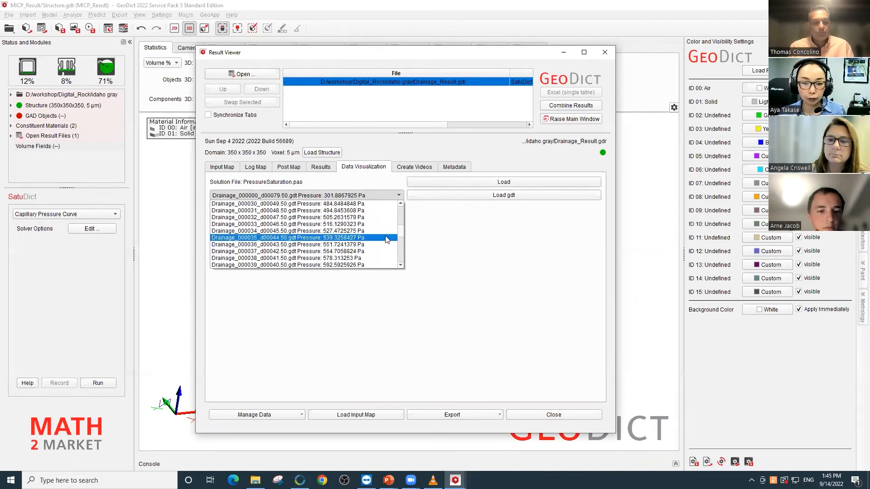
{"action": "left_click", "coordinate": [385, 237]}
{"action": "left_click", "coordinate": [512, 199]}
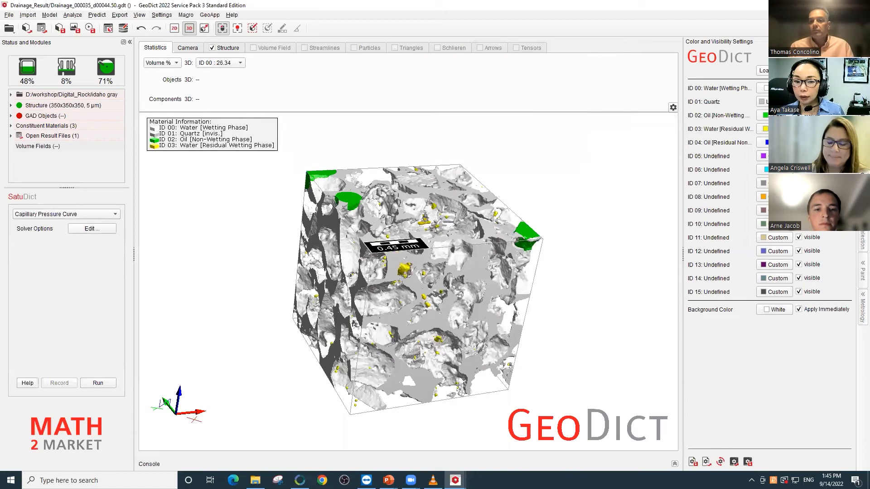
- Color the wetting-phase water cyan, the oil dark red and the residual water dark purple, and check voxel materials around the oil-filled corners
{"action": "left_click", "coordinate": [775, 89]}
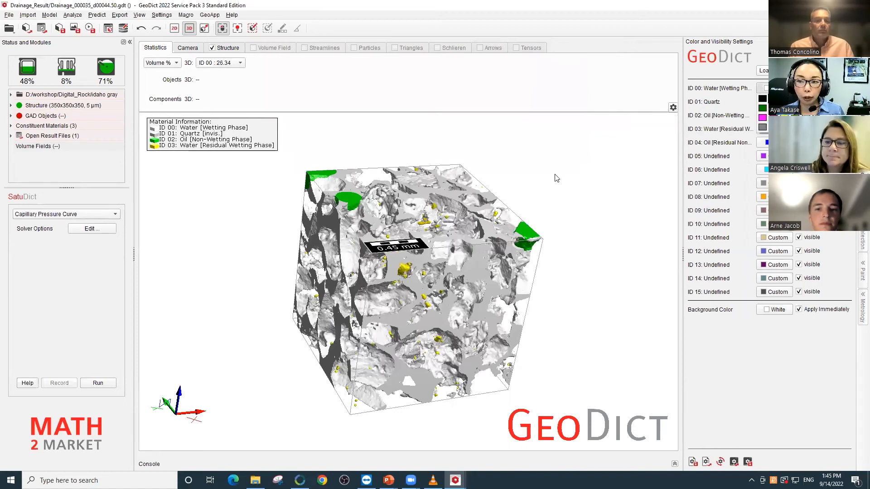
{"action": "left_click", "coordinate": [791, 108]}
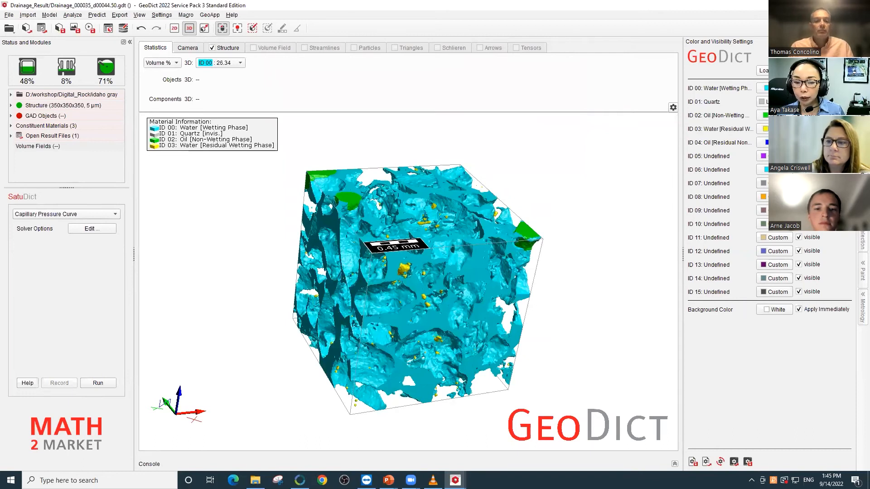
{"action": "left_click", "coordinate": [774, 116]}
{"action": "left_click", "coordinate": [792, 125]}
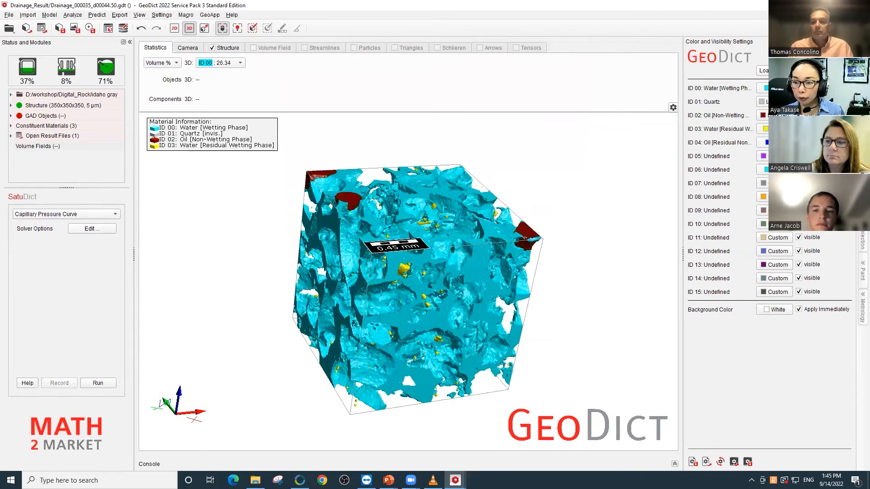
{"action": "left_click", "coordinate": [774, 129]}
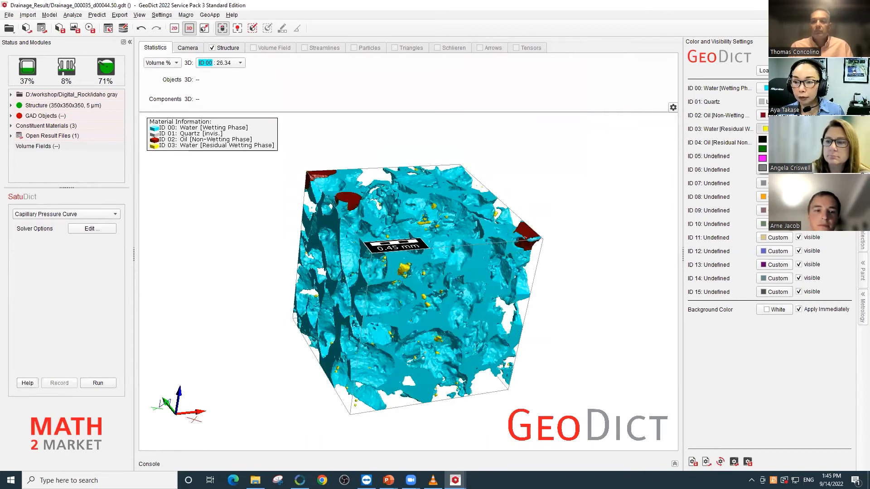
{"action": "left_click", "coordinate": [772, 159]}
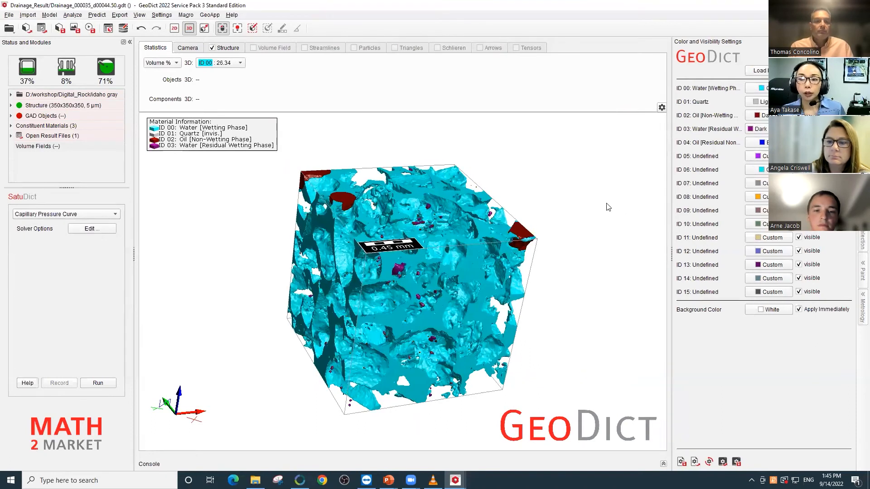
{"action": "mouse_move", "coordinate": [320, 180]}
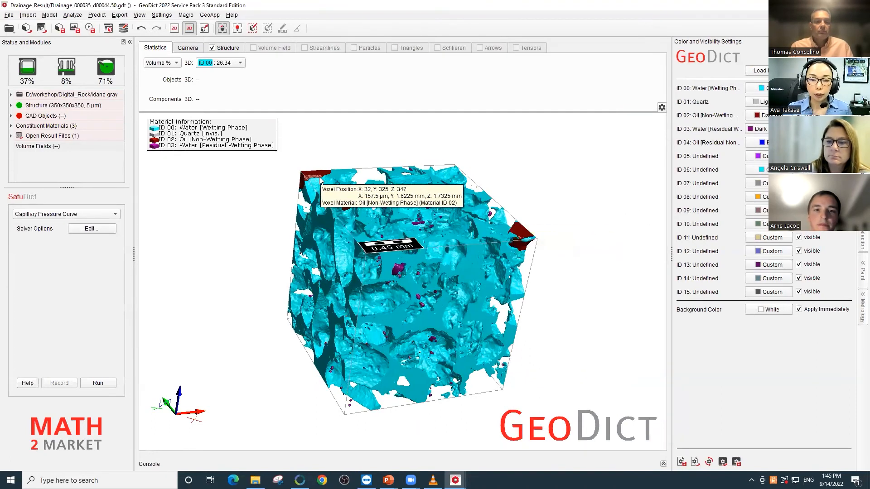
{"action": "mouse_move", "coordinate": [529, 233]}
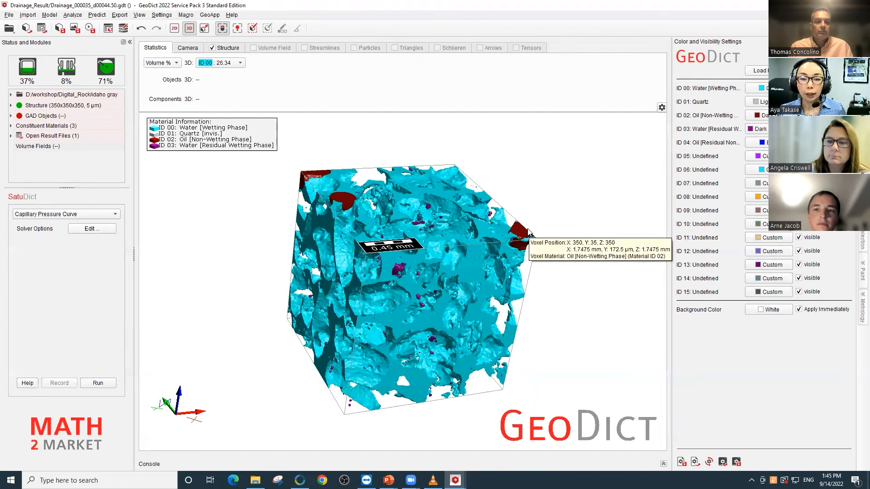
{"action": "mouse_move", "coordinate": [517, 259]}
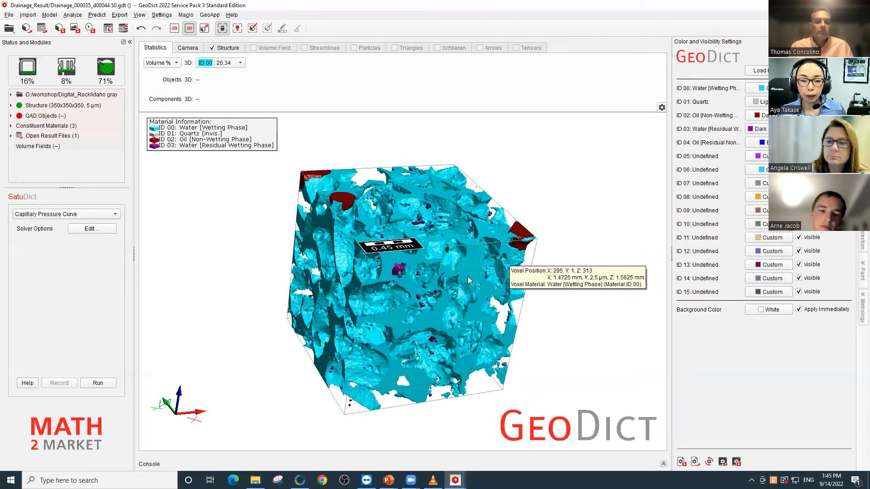
- Load the drainage structure Drainage_000050_d00029.50.gdt at 813.559322 Pa with the quartz kept invisible, and examine its fluid distribution
{"action": "mouse_move", "coordinate": [398, 271]}
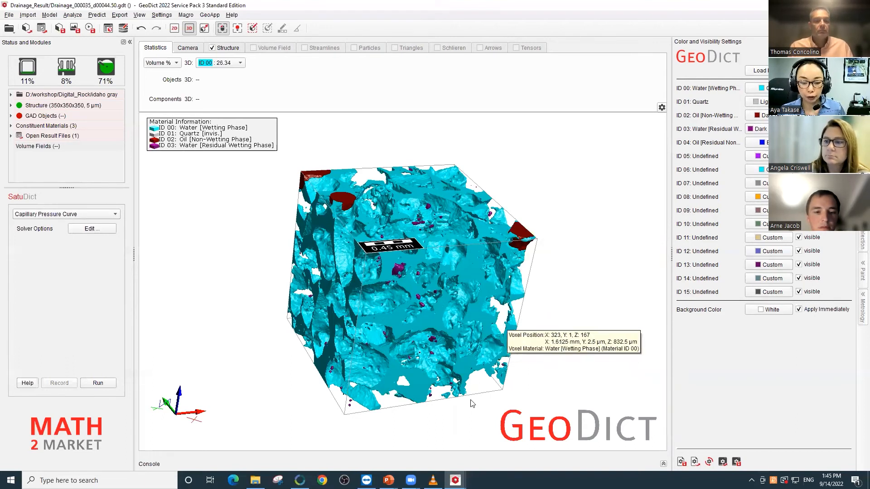
{"action": "mouse_move", "coordinate": [456, 480]}
{"action": "left_click", "coordinate": [498, 457]}
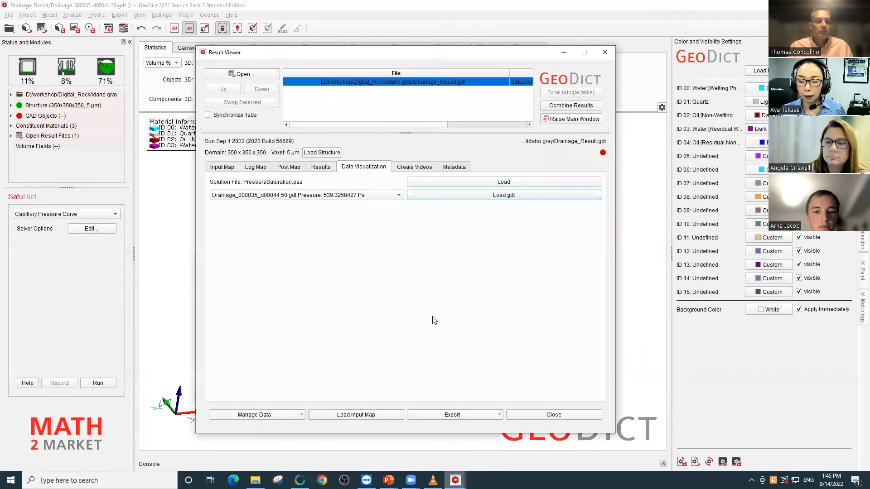
{"action": "left_click", "coordinate": [370, 196]}
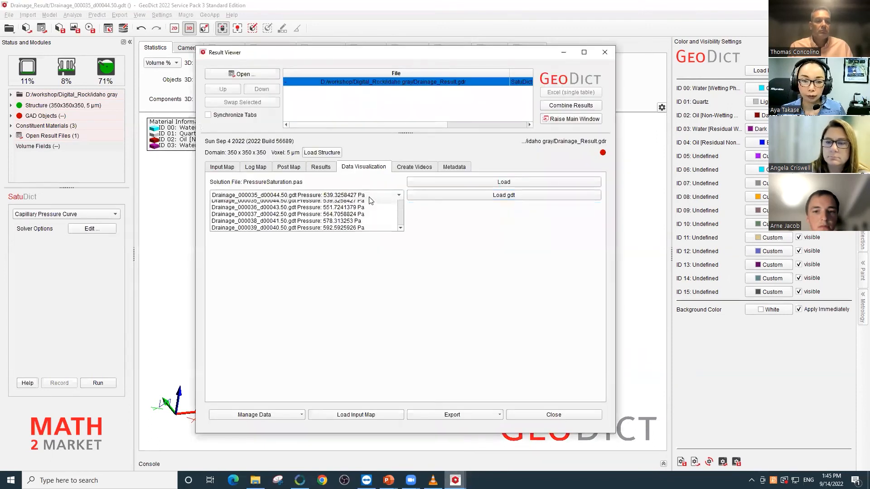
{"action": "scroll", "coordinate": [361, 263], "scroll_direction": "down", "scroll_amount": 1}
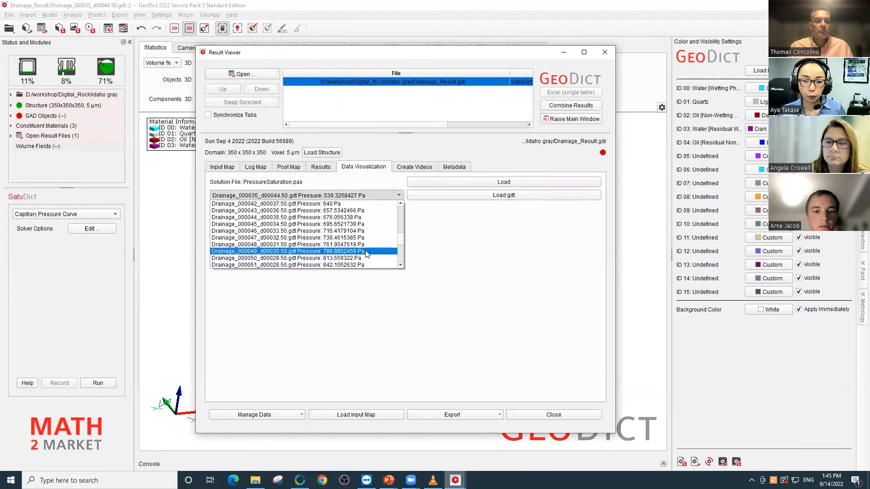
{"action": "left_click", "coordinate": [359, 258]}
{"action": "left_click", "coordinate": [484, 198]}
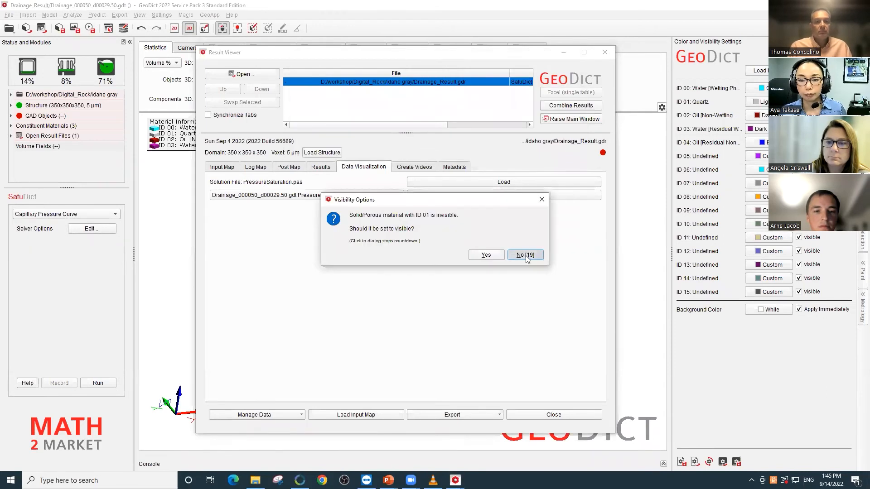
{"action": "left_click", "coordinate": [527, 256]}
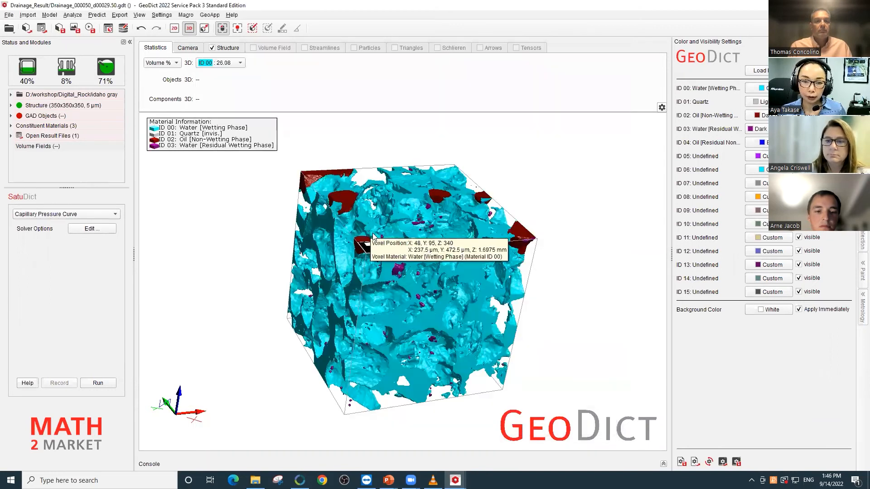
{"action": "left_click_drag", "start_coordinate": [368, 235], "coordinate": [509, 236]}
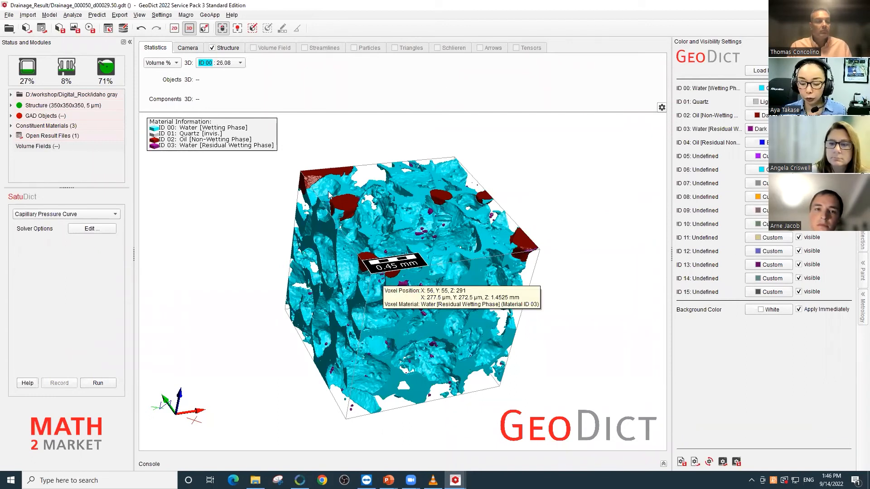
- Edit the Relative Permeability solver options to take the phase distribution from the simulated wetting process MICP_Result.gdr, making the solid visible
{"action": "left_click", "coordinate": [59, 215]}
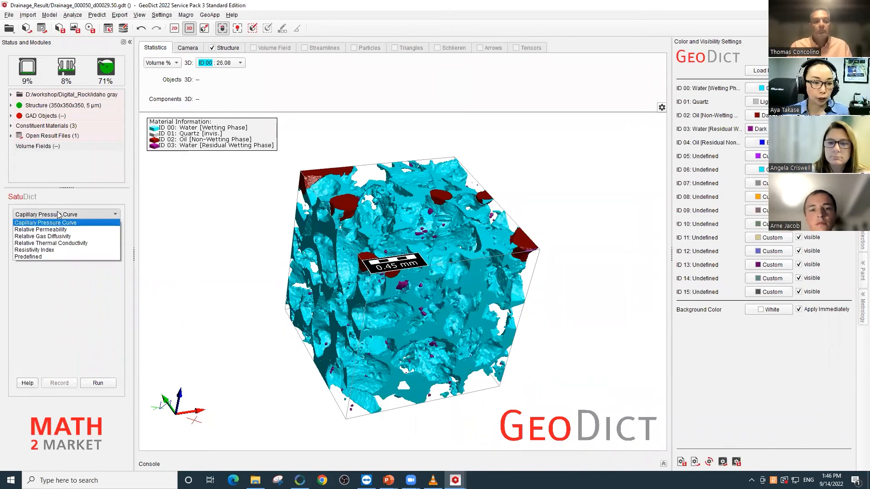
{"action": "left_click", "coordinate": [61, 231]}
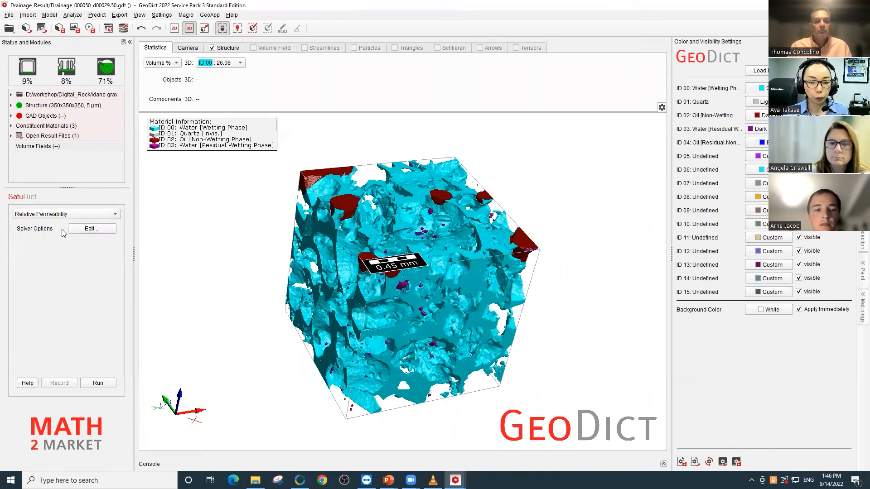
{"action": "left_click", "coordinate": [95, 231]}
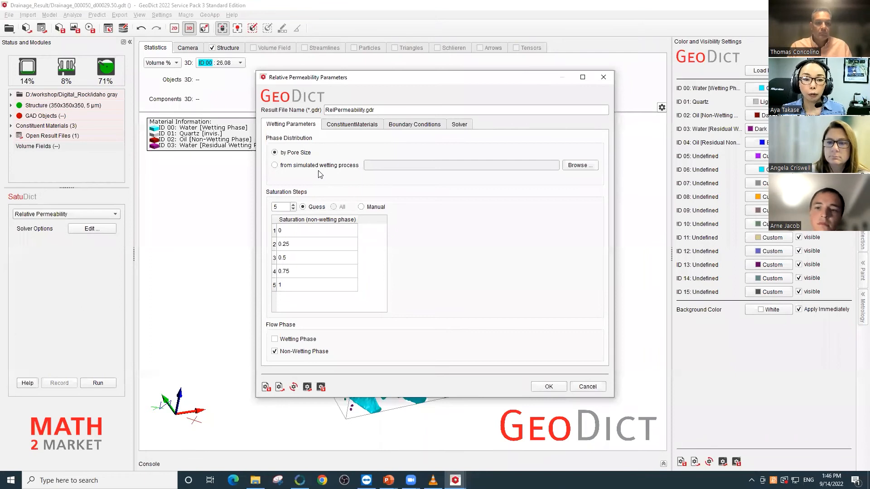
{"action": "left_click", "coordinate": [299, 166]}
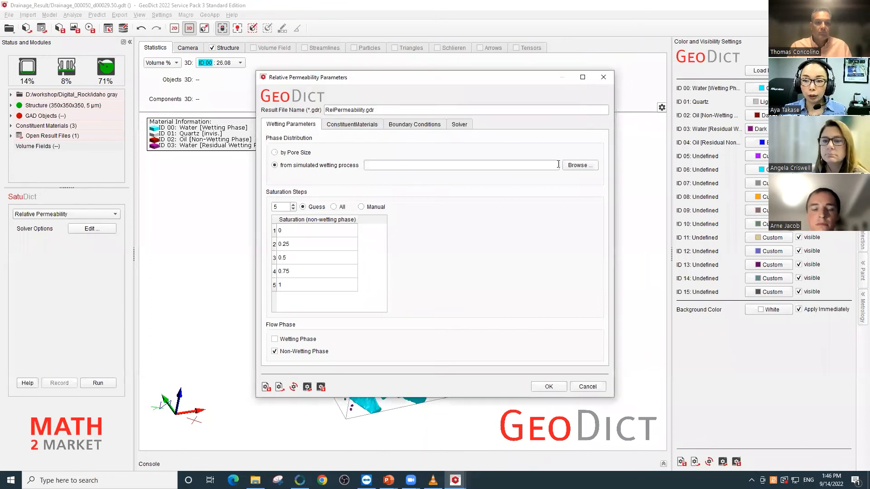
{"action": "left_click", "coordinate": [577, 166]}
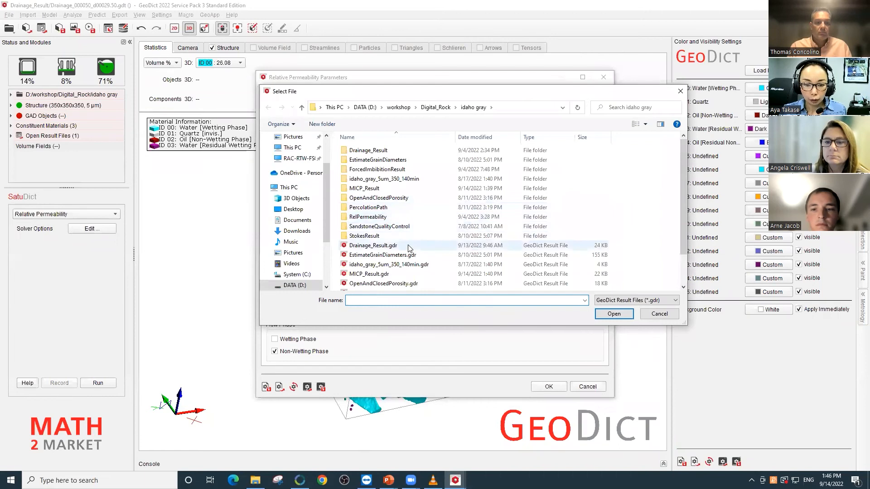
{"action": "scroll", "coordinate": [410, 249], "scroll_direction": "down", "scroll_amount": 1}
{"action": "left_click", "coordinate": [388, 248]}
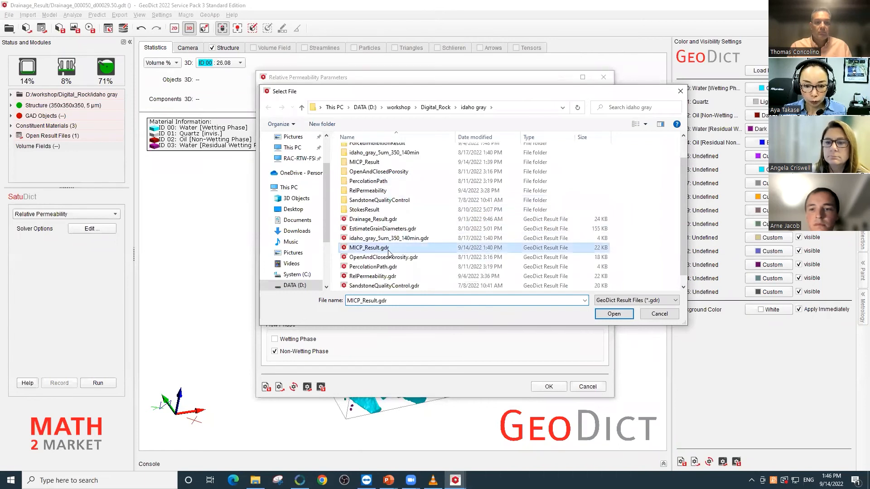
{"action": "left_click", "coordinate": [615, 315]}
{"action": "left_click", "coordinate": [510, 252]}
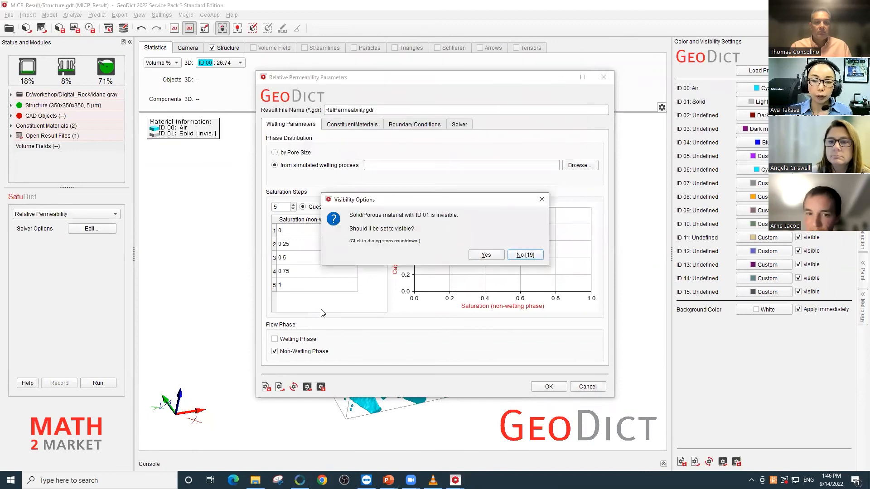
{"action": "left_click", "coordinate": [485, 260]}
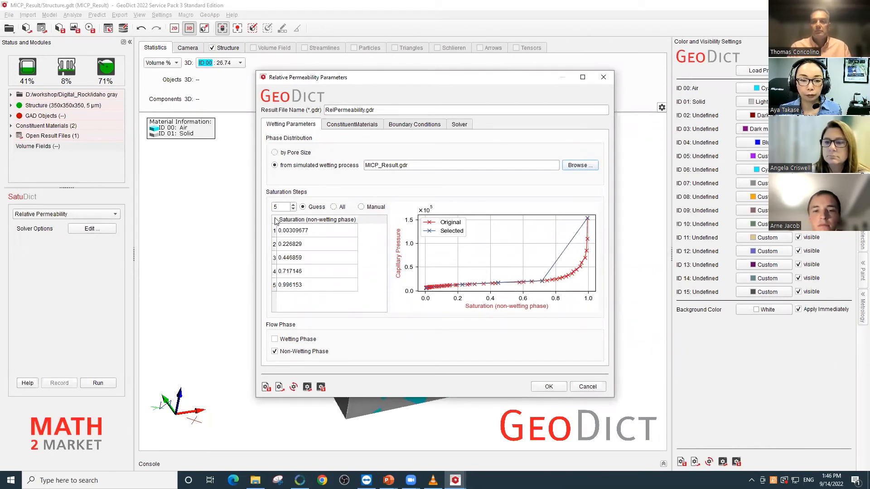
- Set the number of guessed saturation steps to 8
{"action": "left_click", "coordinate": [293, 205]}
{"action": "left_click", "coordinate": [292, 205]}
{"action": "left_click", "coordinate": [293, 205]}
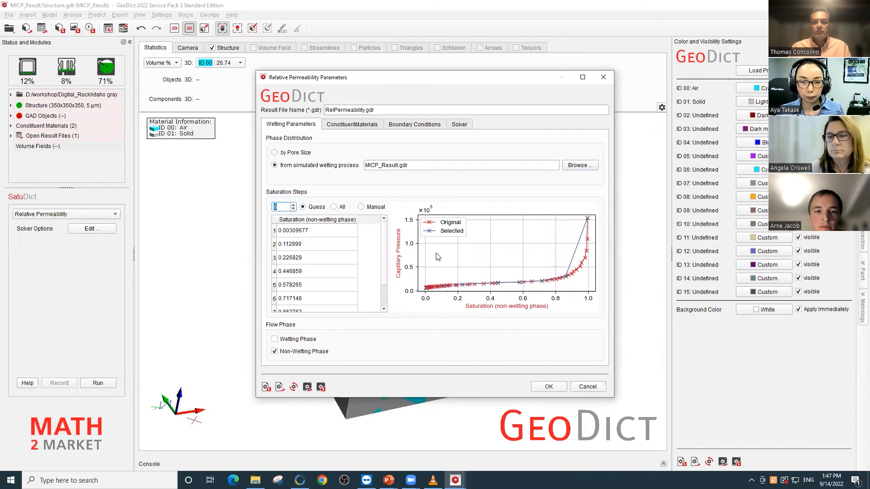
- Set the invading fluid to Oil and the replaced fluid to Water in the constituent materials
{"action": "left_click", "coordinate": [362, 125]}
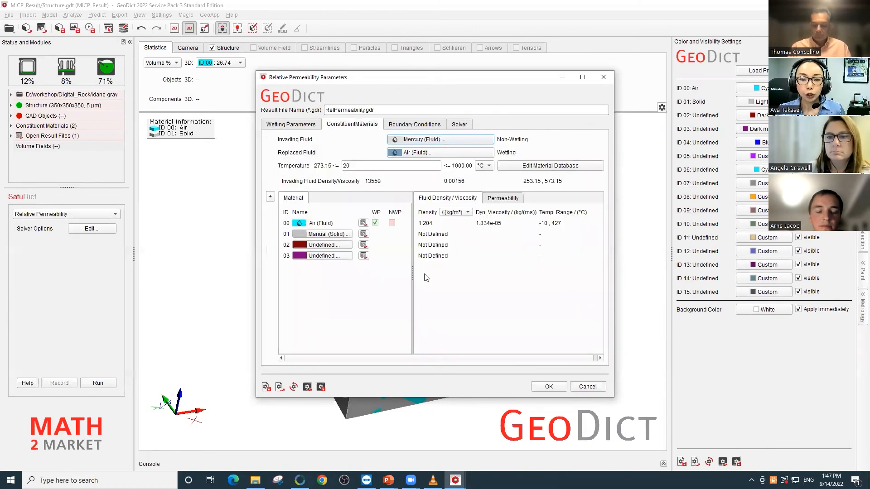
{"action": "left_click", "coordinate": [461, 144]}
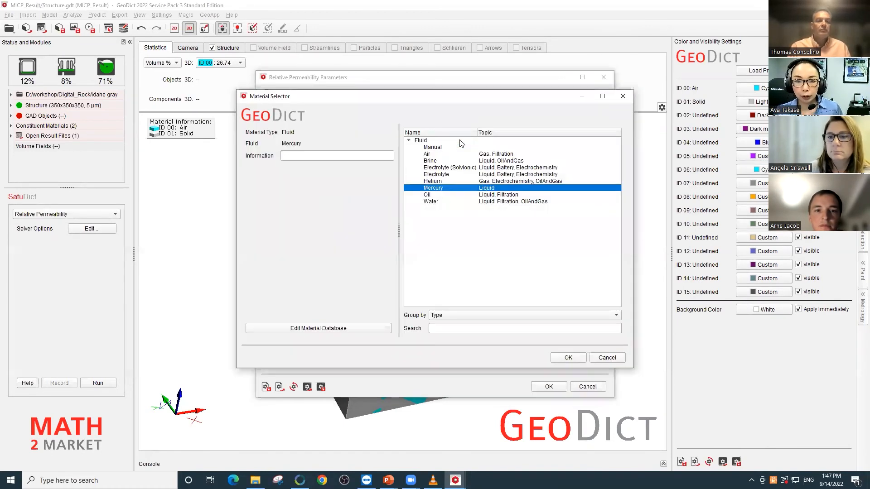
{"action": "left_click", "coordinate": [448, 195]}
{"action": "left_click", "coordinate": [569, 357]}
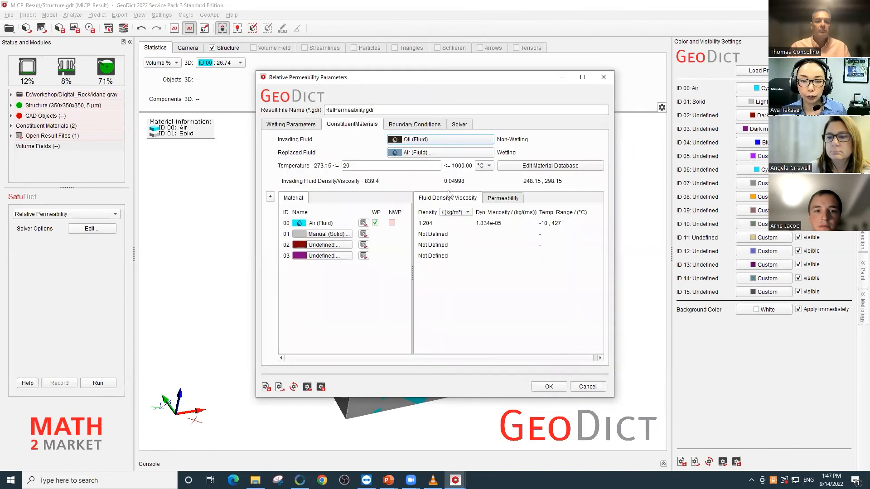
{"action": "left_click", "coordinate": [444, 152]}
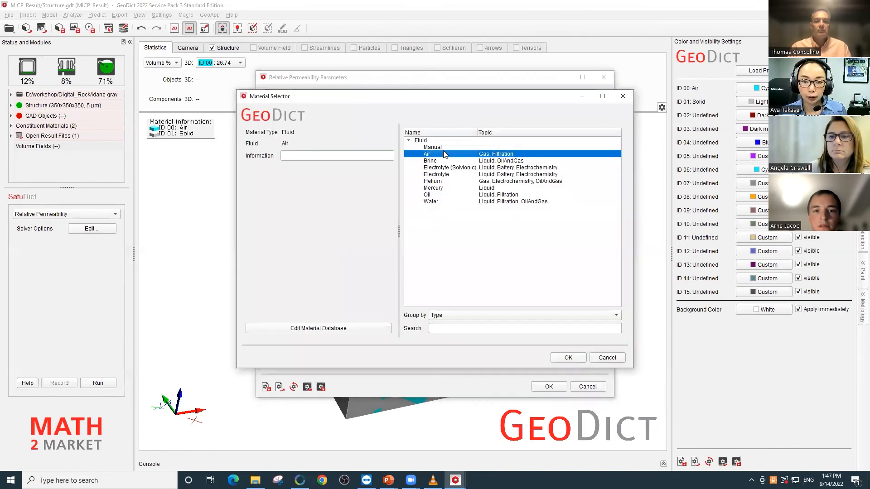
{"action": "left_click", "coordinate": [448, 201]}
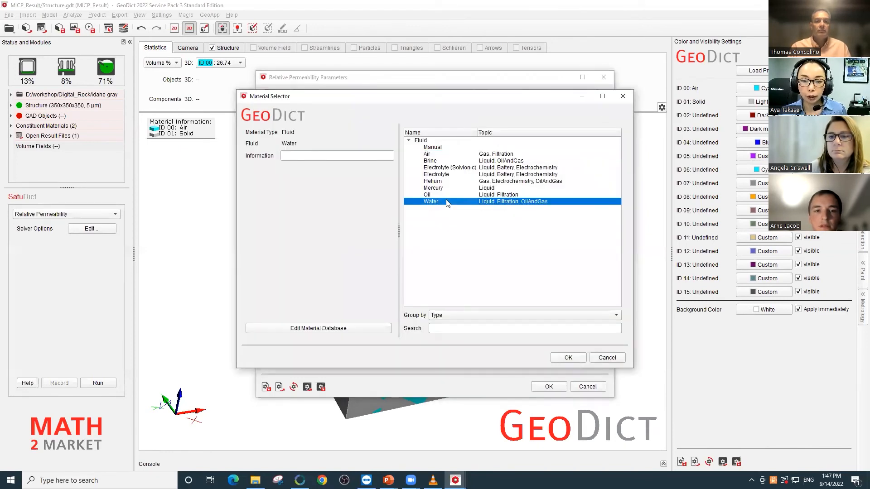
{"action": "left_click", "coordinate": [569, 358]}
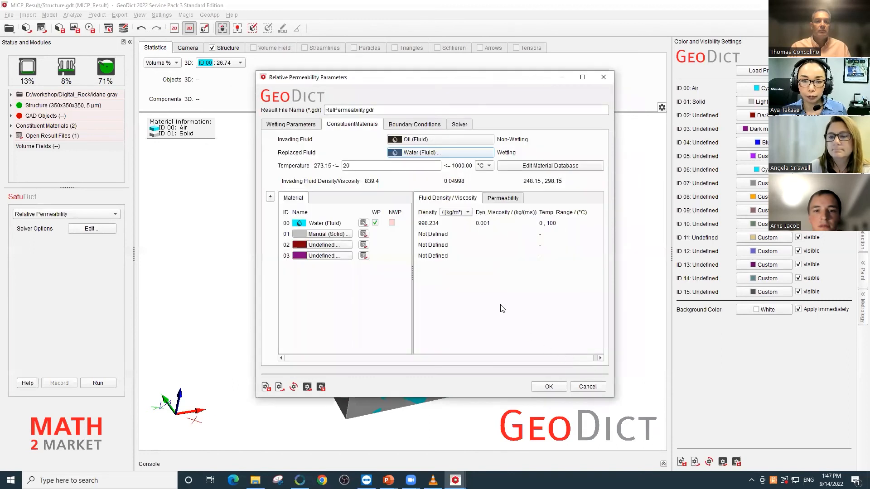
- Check the boundary conditions and LIR solver settings, and accept the relative permeability parameters
{"action": "left_click", "coordinate": [414, 127]}
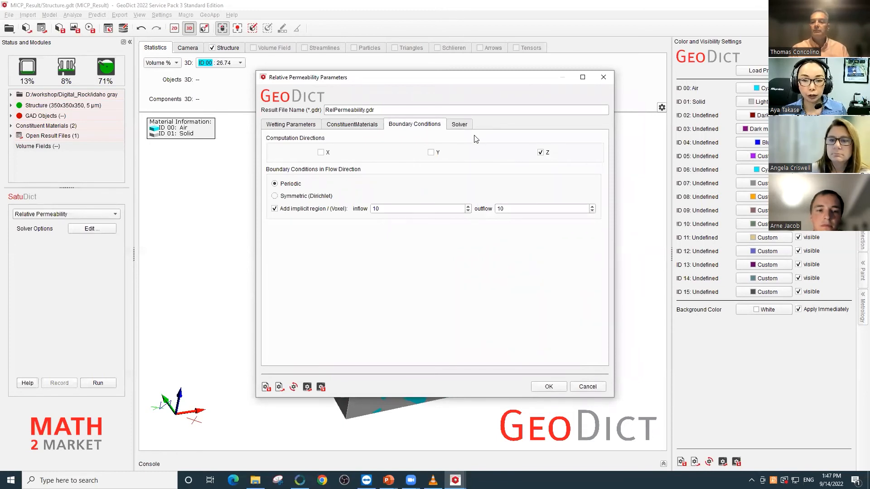
{"action": "left_click", "coordinate": [460, 126]}
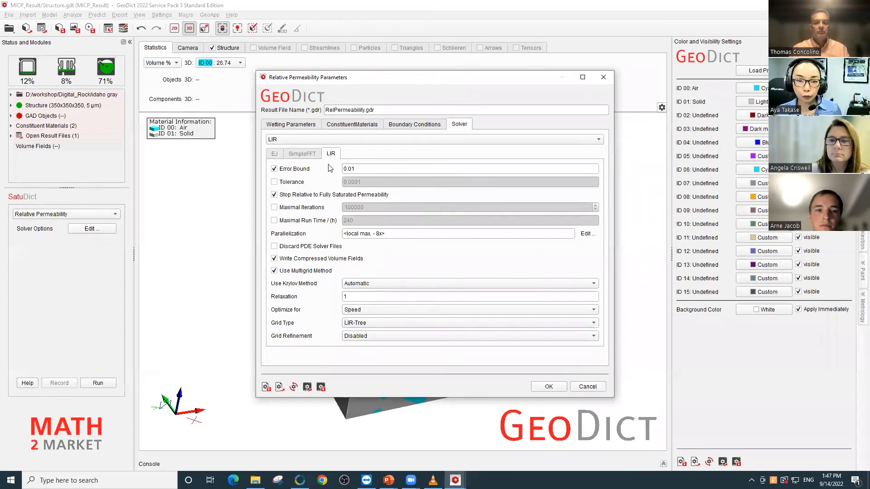
{"action": "mouse_move", "coordinate": [329, 168]}
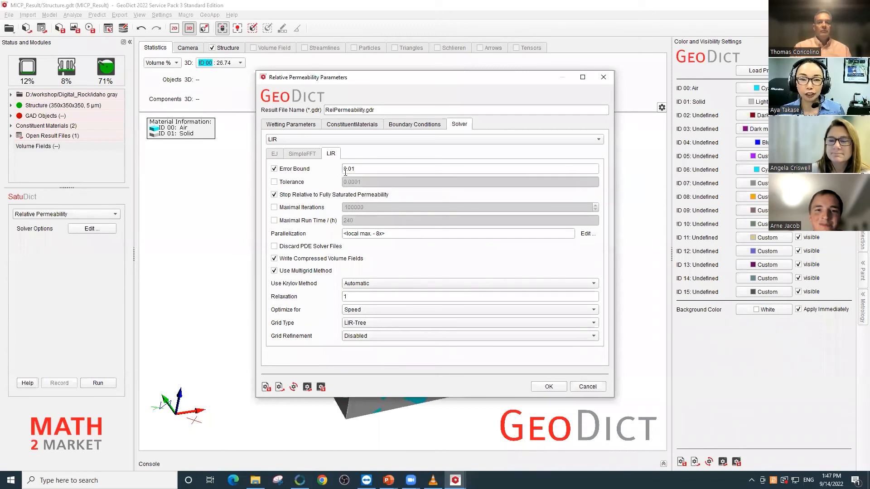
{"action": "mouse_move", "coordinate": [456, 204]}
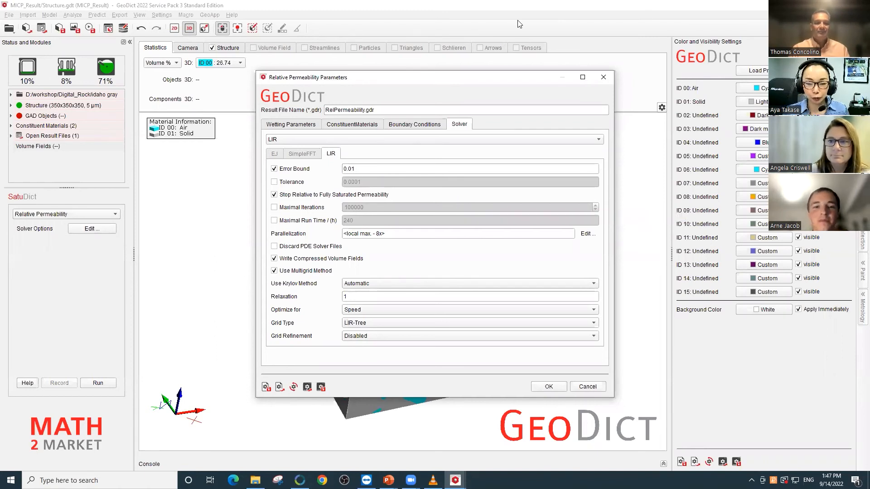
{"action": "left_click", "coordinate": [549, 388]}
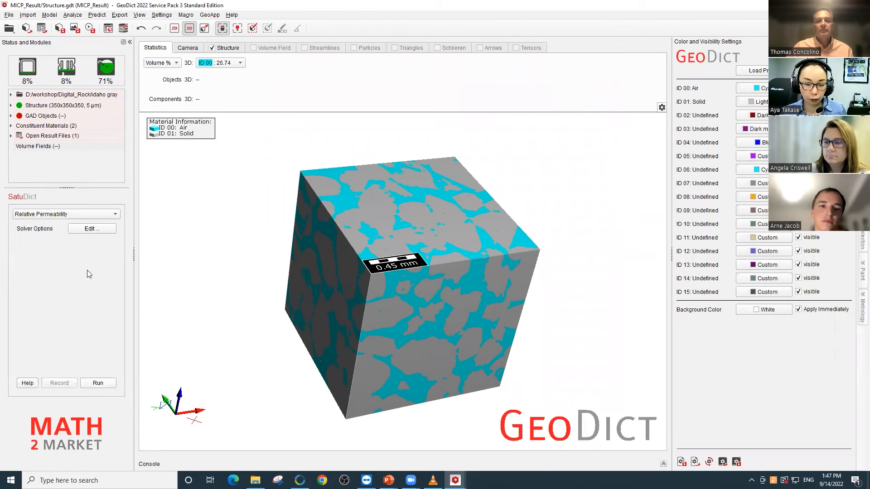
- Open the result file RelPermeability.gdr from the idaho gray folder
{"action": "left_click", "coordinate": [42, 29]}
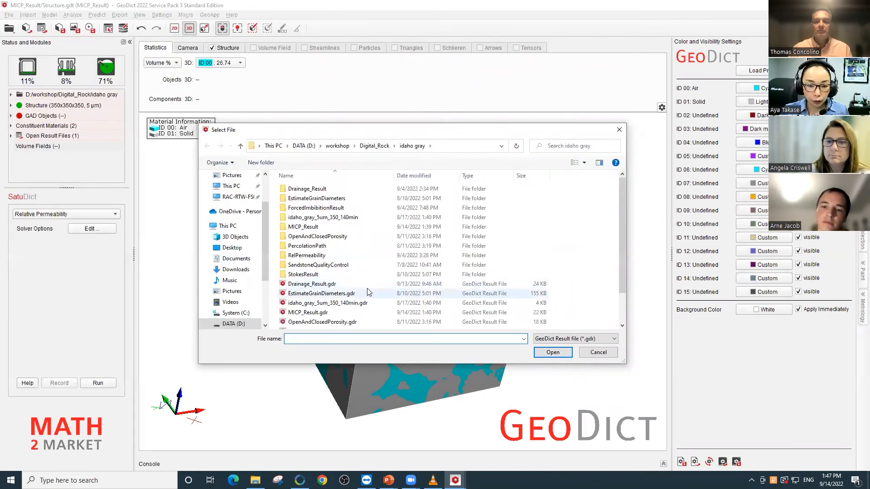
{"action": "scroll", "coordinate": [368, 292], "scroll_direction": "down", "scroll_amount": 1}
{"action": "scroll", "coordinate": [368, 292], "scroll_direction": "down", "scroll_amount": 1}
{"action": "left_click", "coordinate": [311, 305]}
{"action": "left_click", "coordinate": [553, 353]}
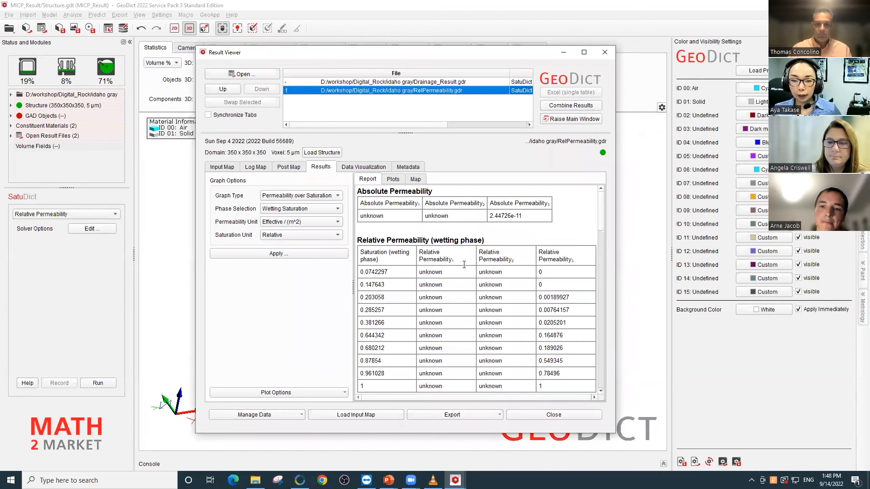
- Examine the absolute permeability and the wetting and non-wetting relative permeability tables, and display the Z-direction permeability plot
{"action": "left_click_drag", "start_coordinate": [531, 216], "coordinate": [489, 216]}
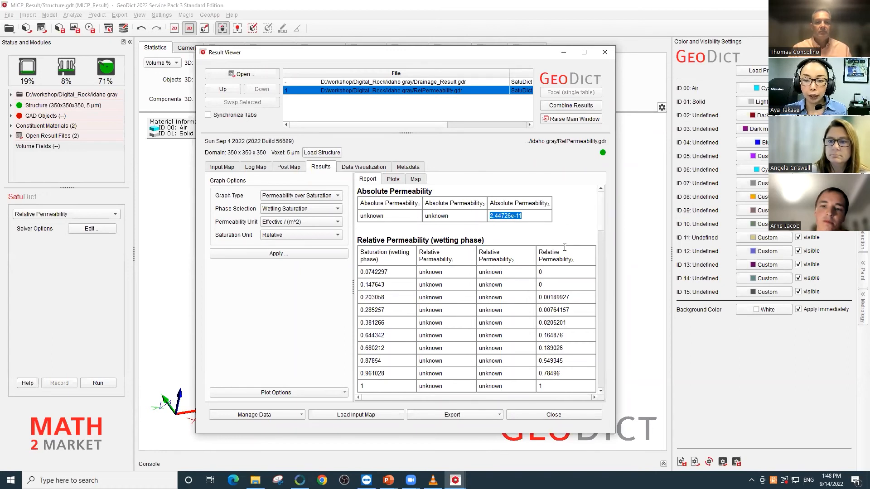
{"action": "scroll", "coordinate": [602, 221], "scroll_direction": "down", "scroll_amount": 3}
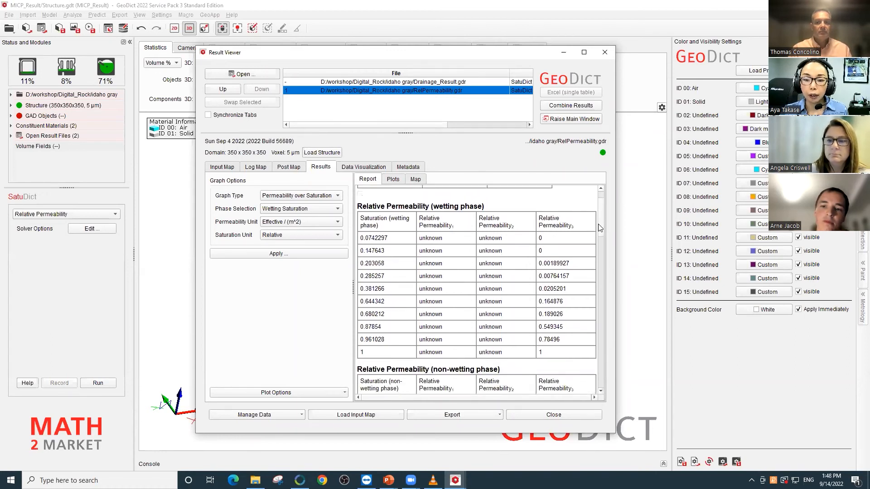
{"action": "scroll", "coordinate": [599, 231], "scroll_direction": "up", "scroll_amount": 1}
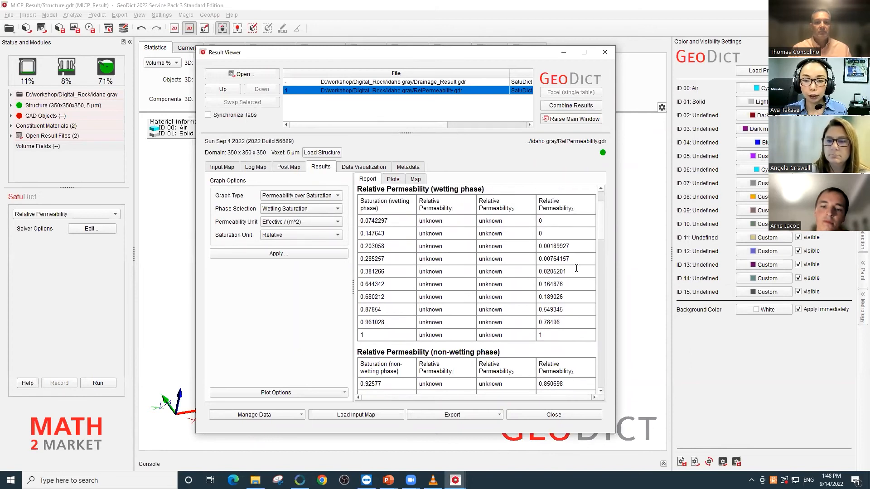
{"action": "left_click_drag", "start_coordinate": [599, 213], "coordinate": [601, 244]}
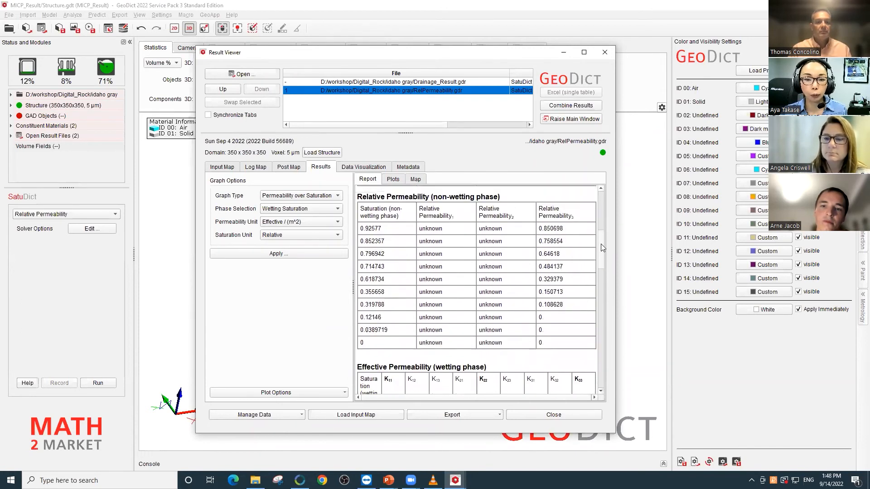
{"action": "left_click", "coordinate": [393, 180]}
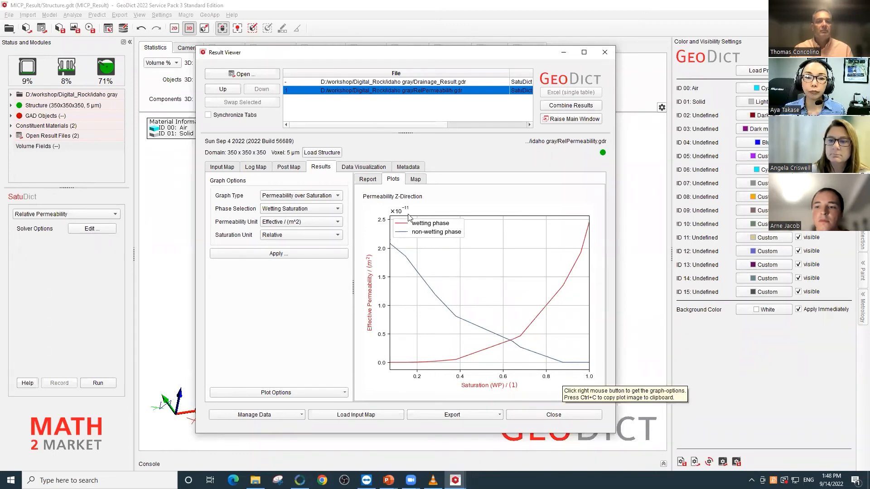
- Load the Structure_p0_s1_z structure from the relative permeability results together with all its velocity and pressure components
{"action": "left_click", "coordinate": [379, 168]}
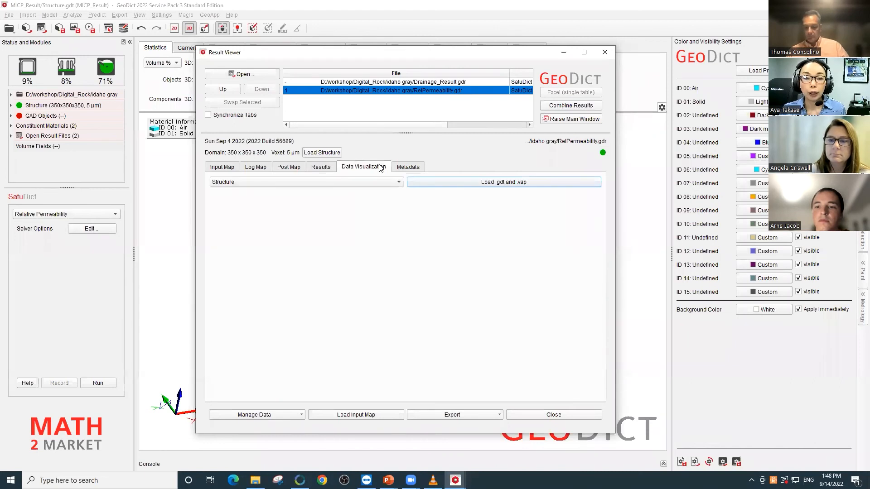
{"action": "left_click", "coordinate": [394, 183]}
{"action": "left_click_drag", "start_coordinate": [400, 207], "coordinate": [400, 214]}
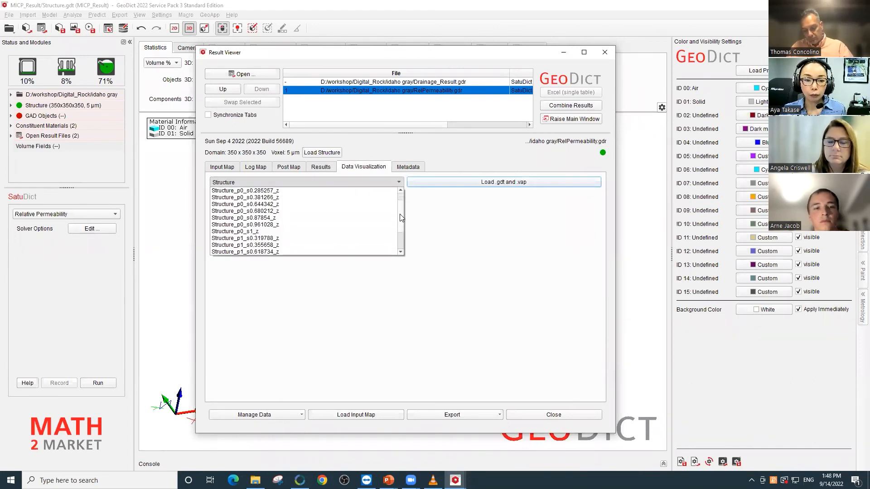
{"action": "left_click", "coordinate": [367, 232]}
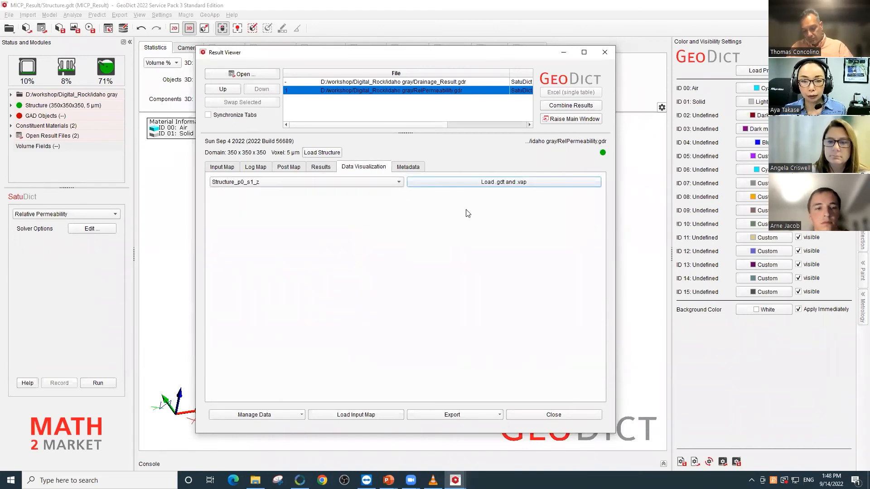
{"action": "left_click", "coordinate": [512, 186]}
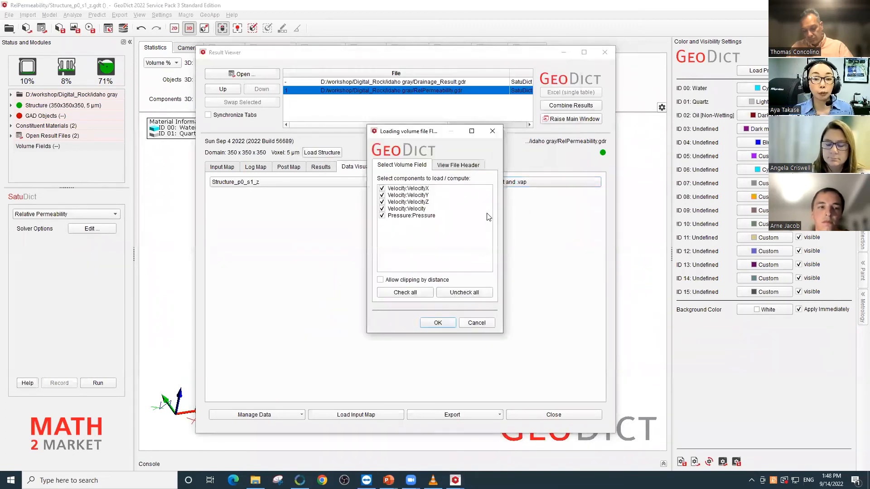
{"action": "left_click", "coordinate": [439, 322]}
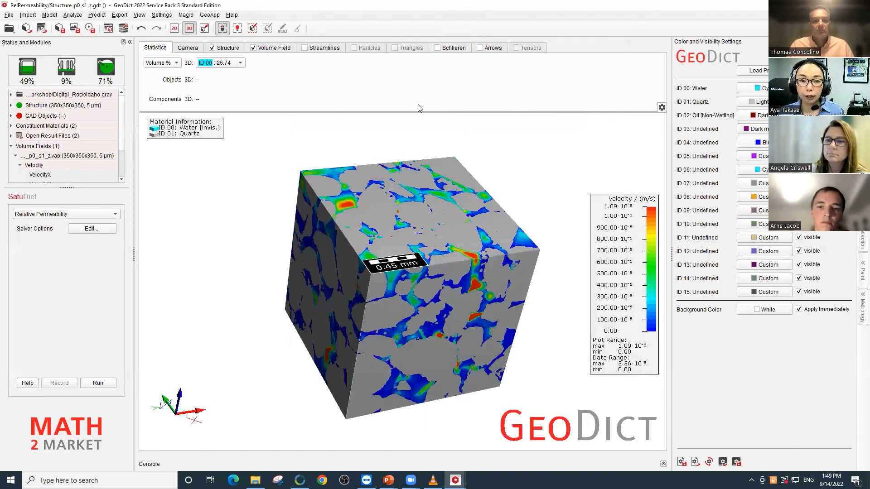
- Clip the structure's upper Z limit to 151 and turn on transparency for the velocity volume field
{"action": "left_click", "coordinate": [235, 47]}
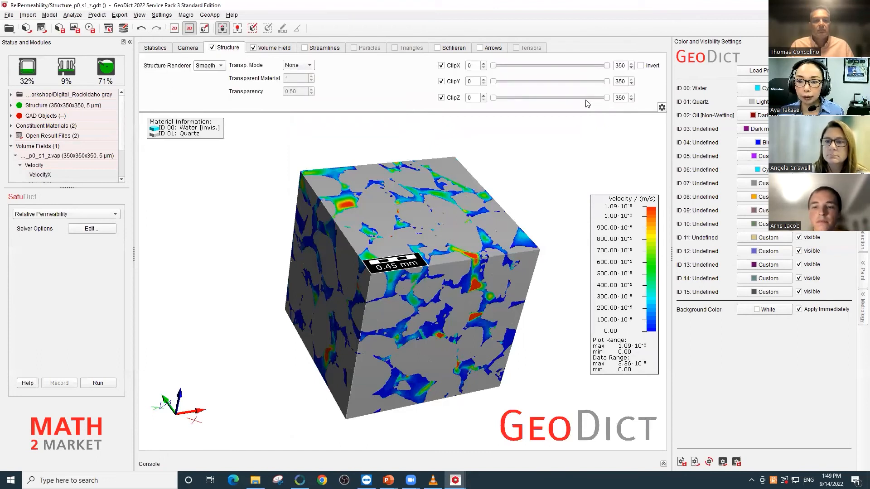
{"action": "left_click_drag", "start_coordinate": [607, 98], "coordinate": [540, 121]}
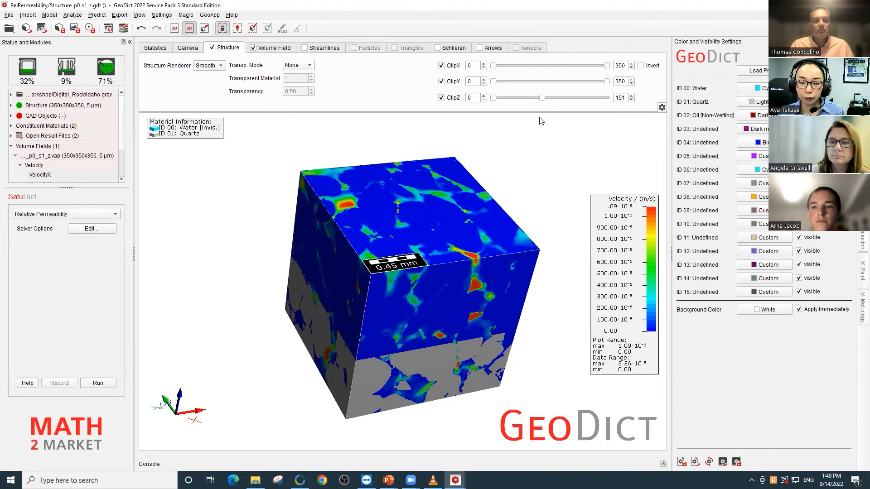
{"action": "left_click", "coordinate": [270, 48]}
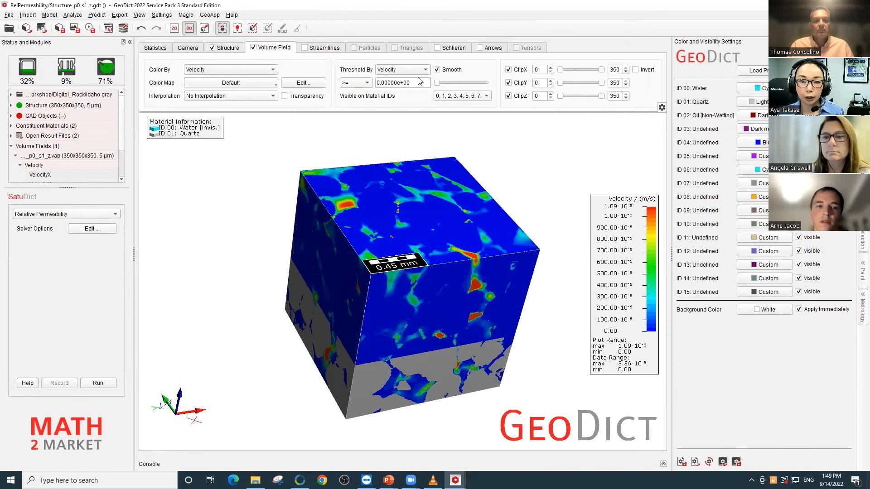
{"action": "left_click", "coordinate": [284, 96]}
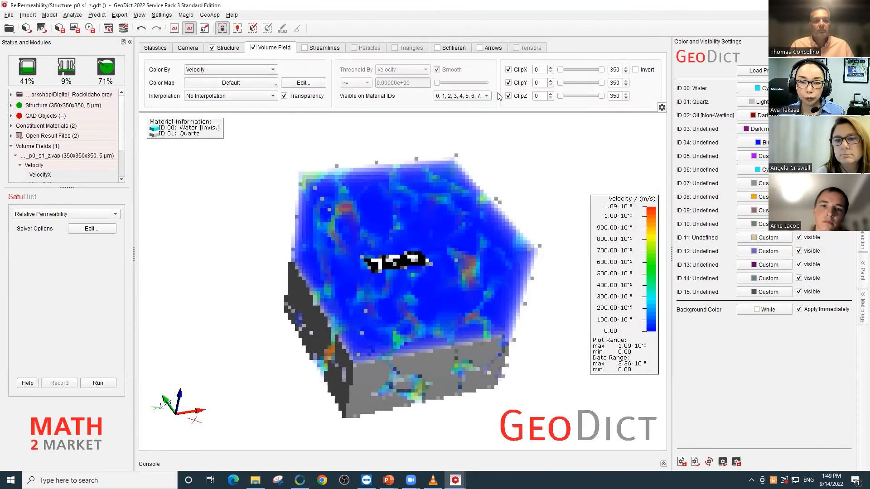
- Hide the velocity field on material ID 01 (Quartz) and inspect the flow through the pore space
{"action": "left_click", "coordinate": [485, 96]}
{"action": "left_click", "coordinate": [438, 111]}
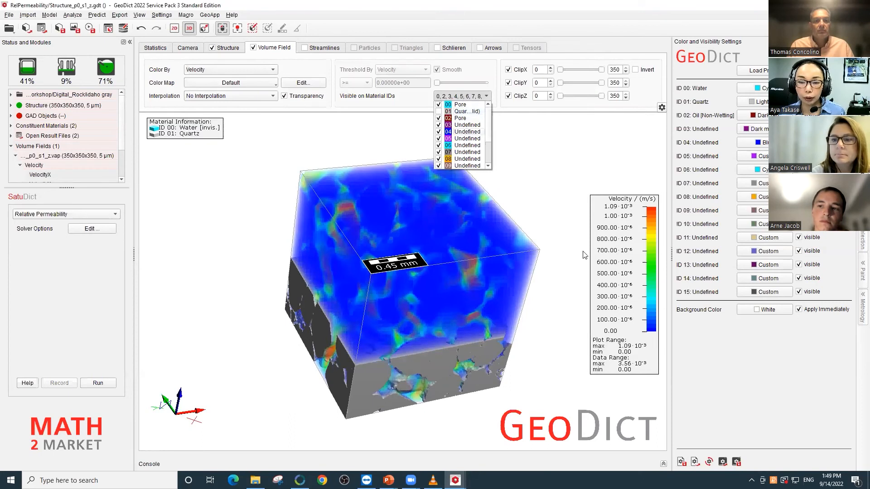
{"action": "left_click", "coordinate": [550, 239]}
{"action": "left_click_drag", "start_coordinate": [472, 266], "coordinate": [456, 242]}
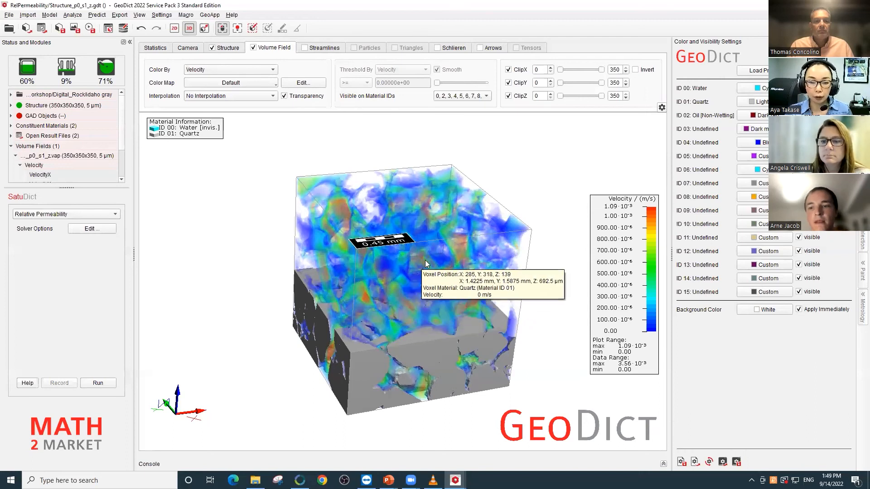
{"action": "left_click_drag", "start_coordinate": [422, 251], "coordinate": [454, 262]}
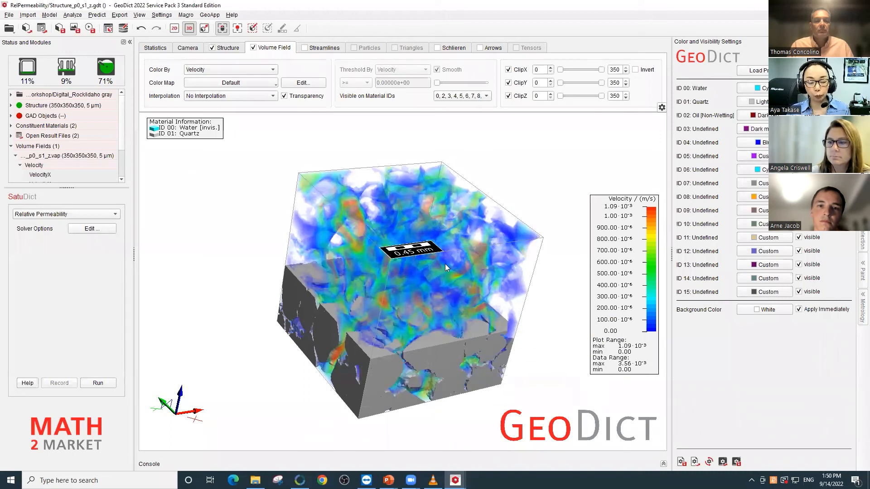
{"action": "mouse_move", "coordinate": [393, 269]}
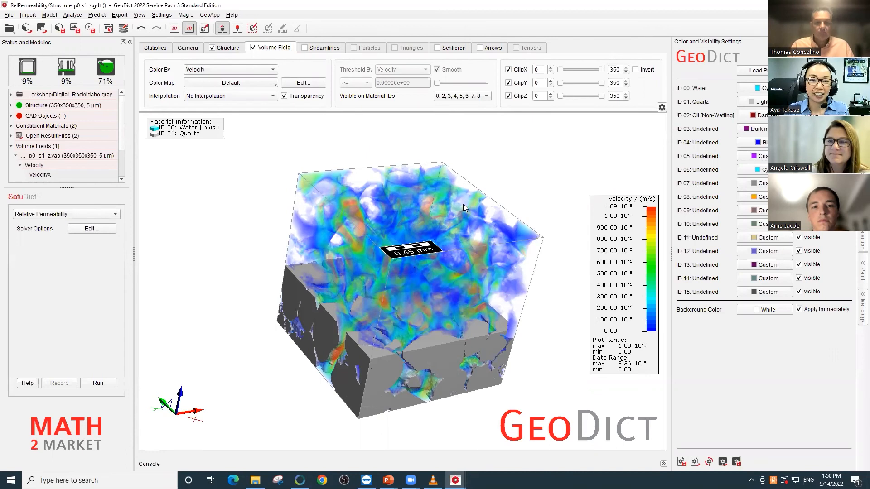
- Choose the predefined SatuDict macro Forced Imbibition - Capillary Pressure
{"action": "left_click", "coordinate": [82, 214]}
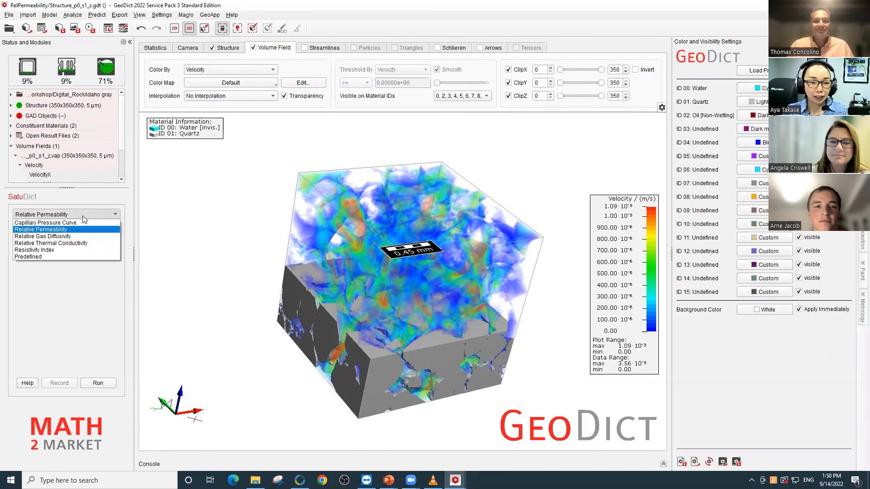
{"action": "left_click", "coordinate": [70, 257]}
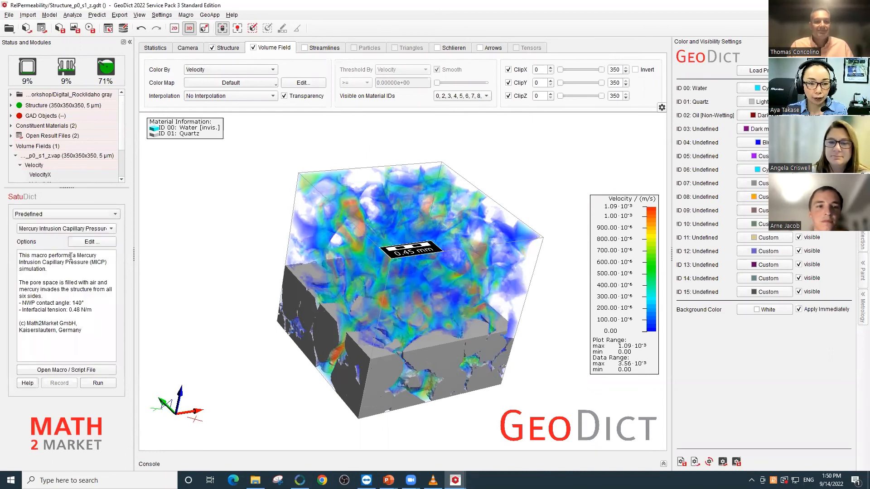
{"action": "left_click", "coordinate": [84, 229]}
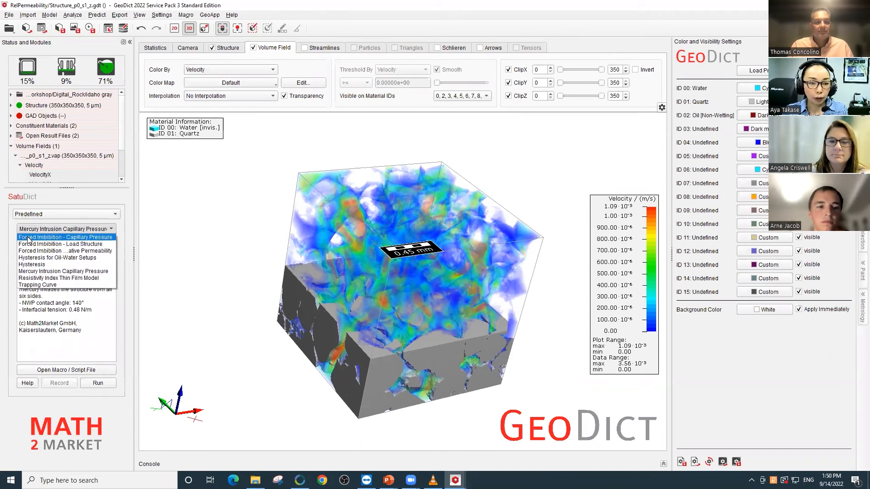
{"action": "left_click", "coordinate": [64, 237]}
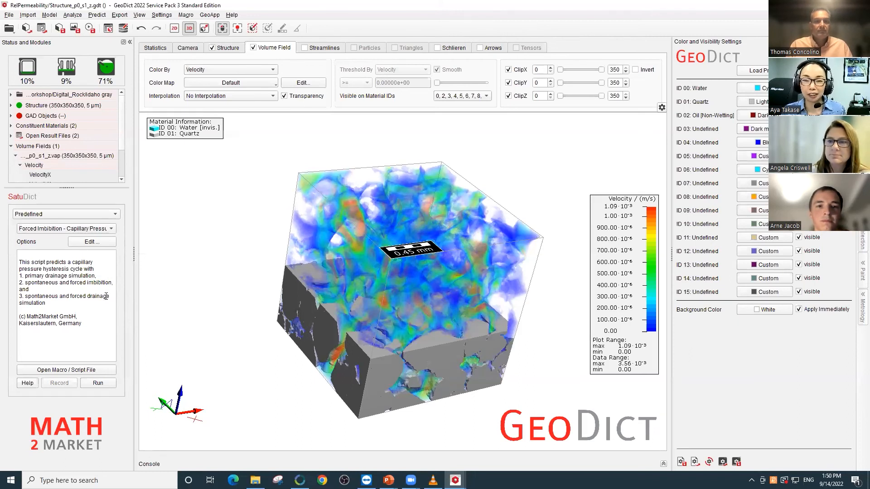
- Review the forced imbibition fluids, contact angles, oil-wet surface limit and hysteresis cycle settings, and accept the parameters
{"action": "left_click", "coordinate": [102, 243]}
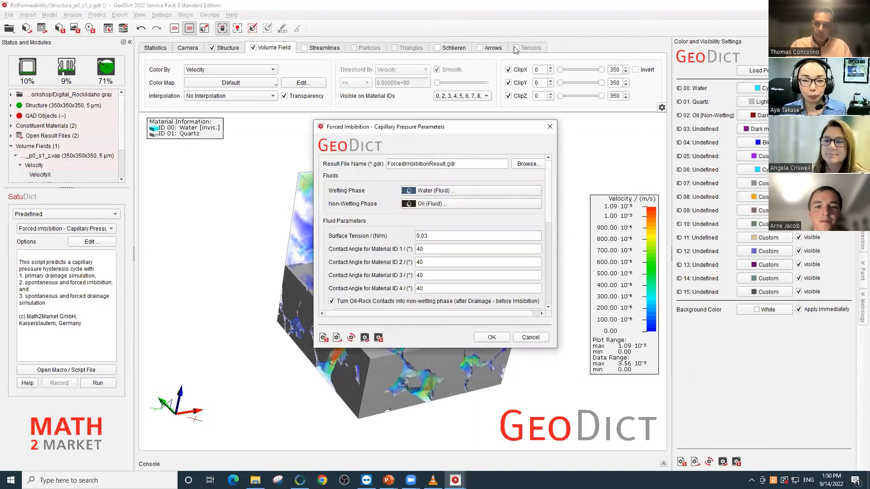
{"action": "left_click_drag", "start_coordinate": [355, 132], "coordinate": [346, 131]}
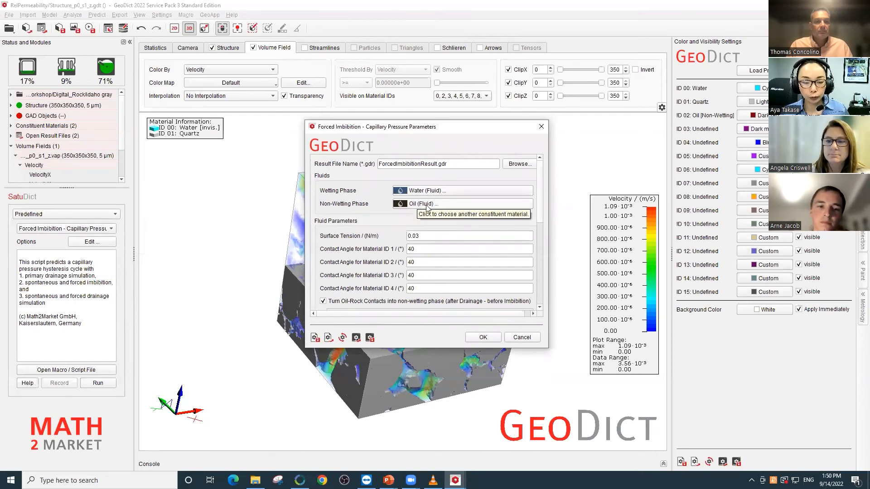
{"action": "scroll", "coordinate": [540, 219], "scroll_direction": "down", "scroll_amount": 2}
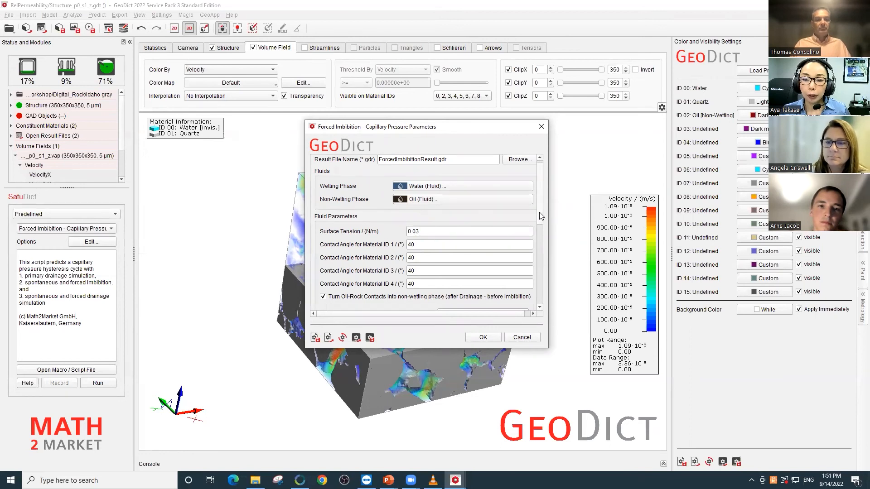
{"action": "scroll", "coordinate": [538, 217], "scroll_direction": "down", "scroll_amount": 3}
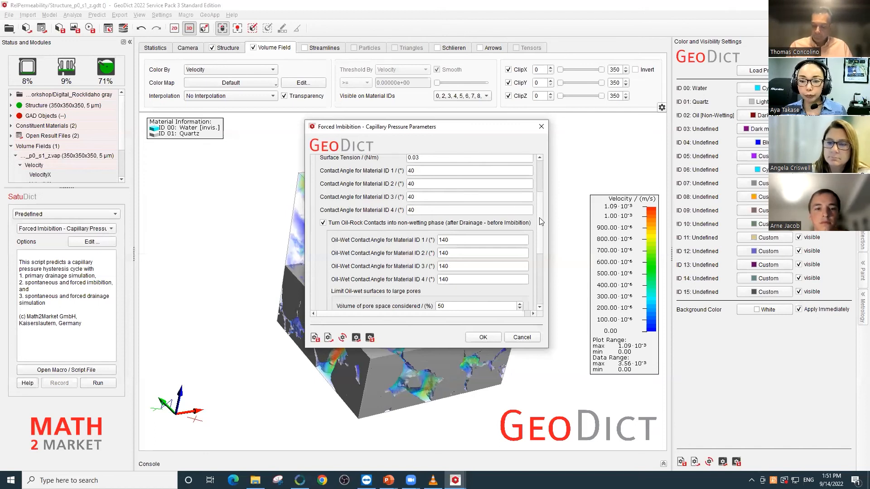
{"action": "left_click_drag", "start_coordinate": [540, 222], "coordinate": [536, 276]}
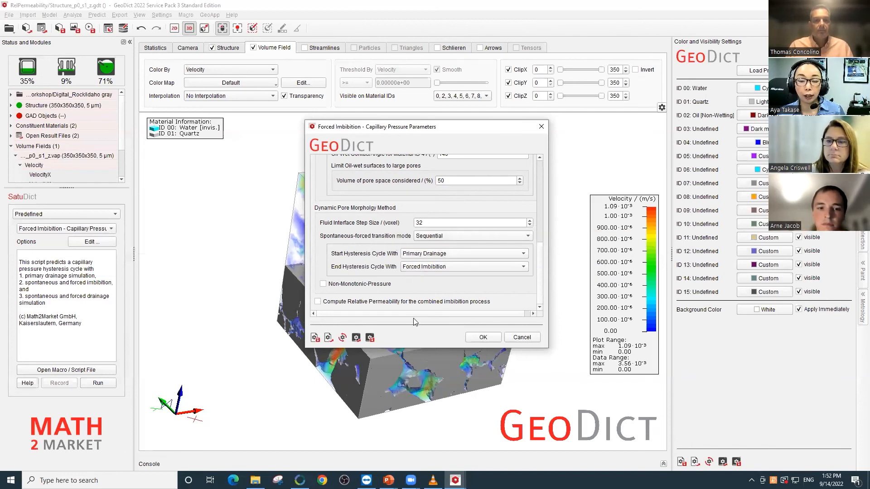
{"action": "left_click", "coordinate": [483, 337]}
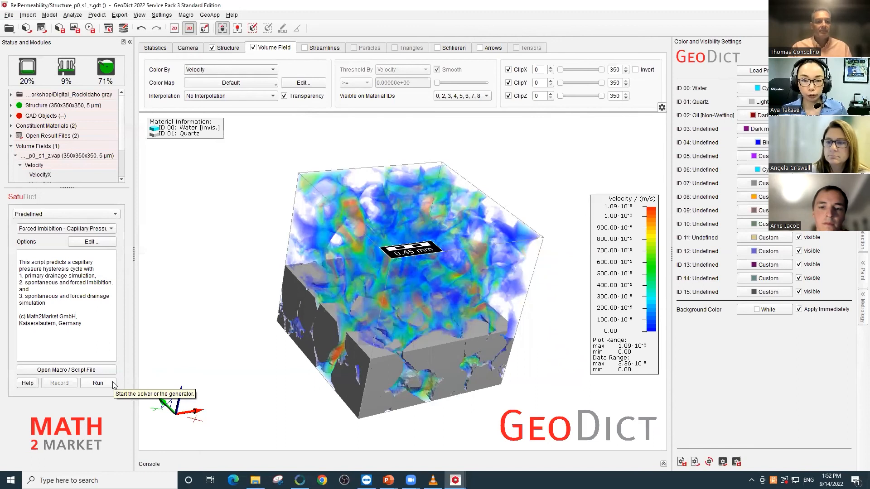
- Open the result file ForcedImbibitionResult.gdr from the ForcedImbibitionResult folder
{"action": "left_click", "coordinate": [42, 29]}
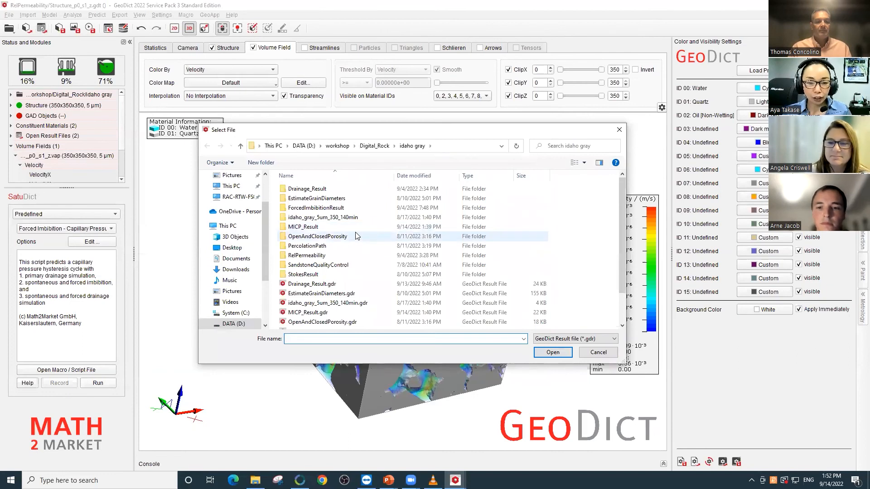
{"action": "double_click", "coordinate": [347, 206]}
{"action": "double_click", "coordinate": [357, 277]}
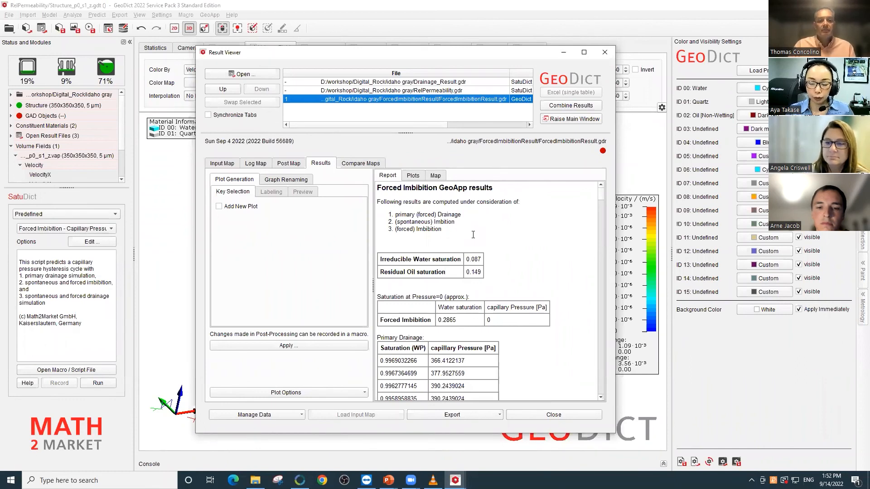
- Examine the irreducible water and residual oil saturations in the report, and display the spontaneous and forced hysteresis plot
{"action": "left_click_drag", "start_coordinate": [467, 259], "coordinate": [480, 259]}
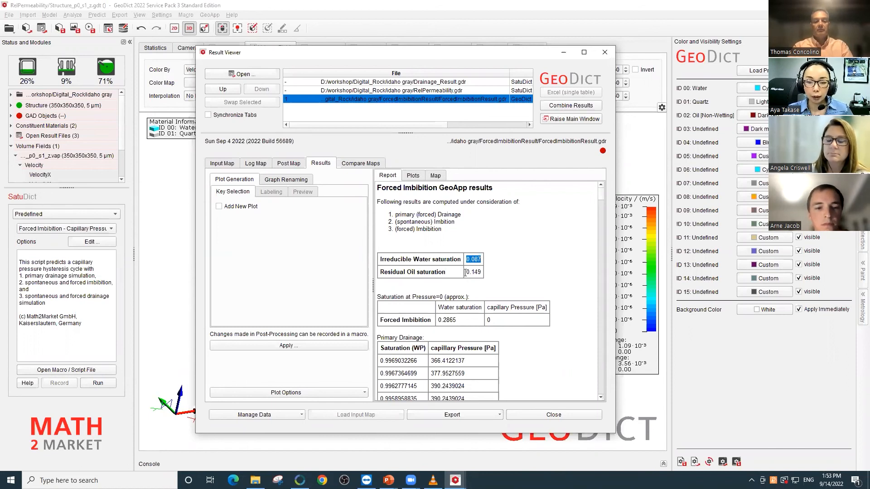
{"action": "left_click_drag", "start_coordinate": [467, 272], "coordinate": [480, 272]}
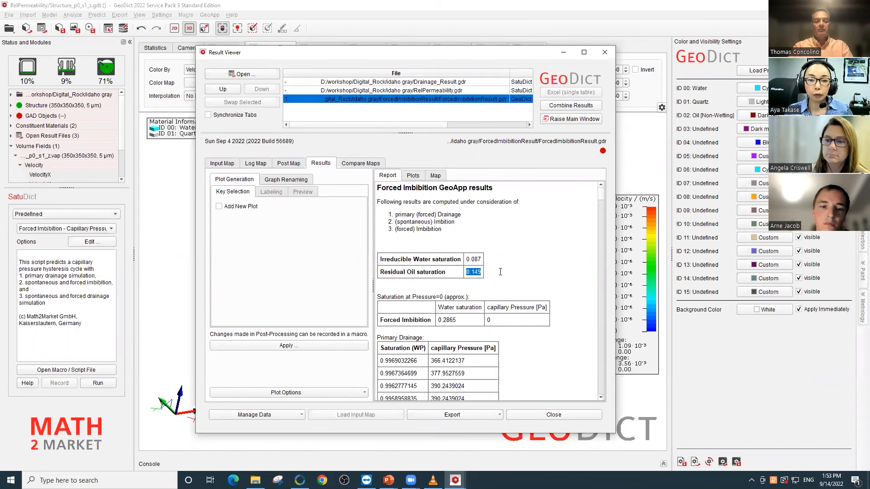
{"action": "left_click", "coordinate": [413, 176]}
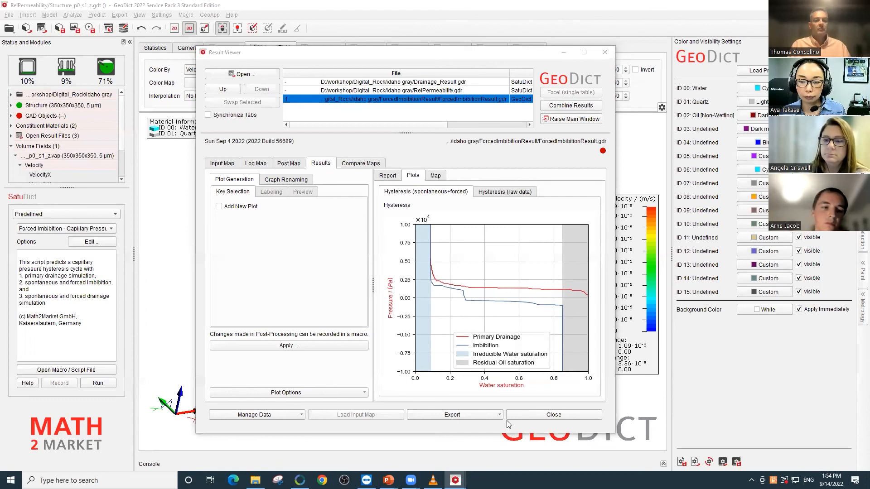
{"action": "key", "text": "alt+Tab"}
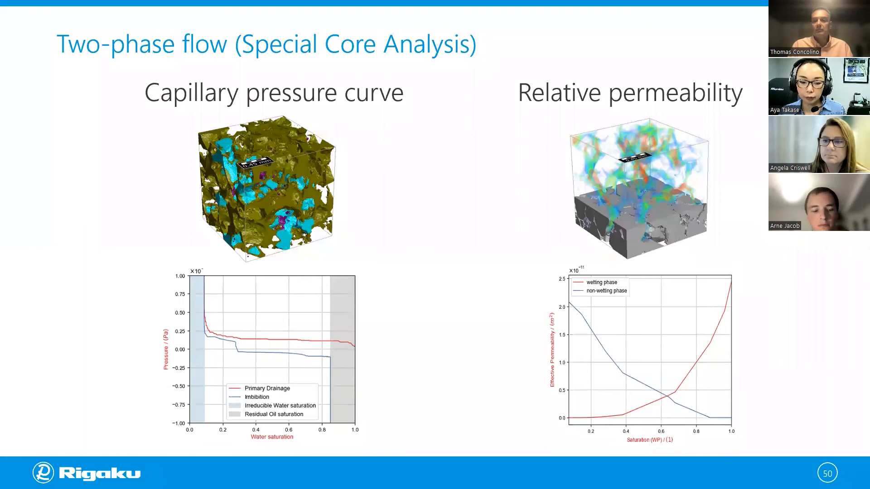
{"action": "key", "text": "Right"}
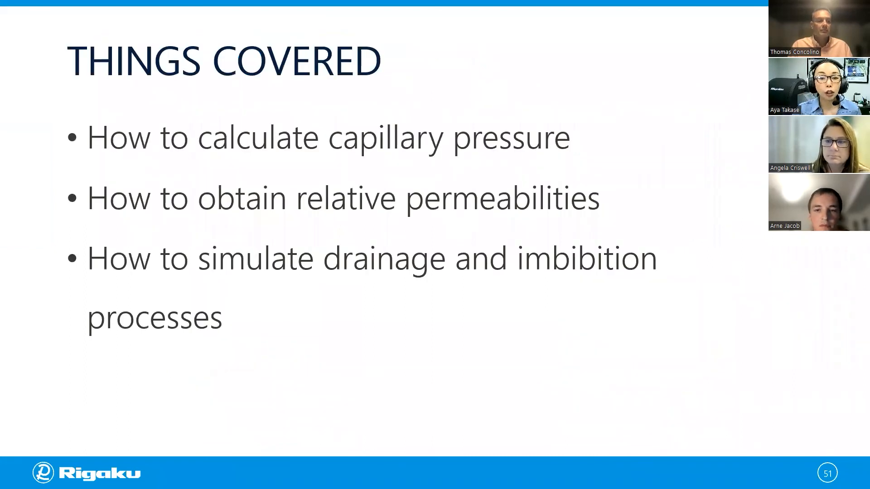